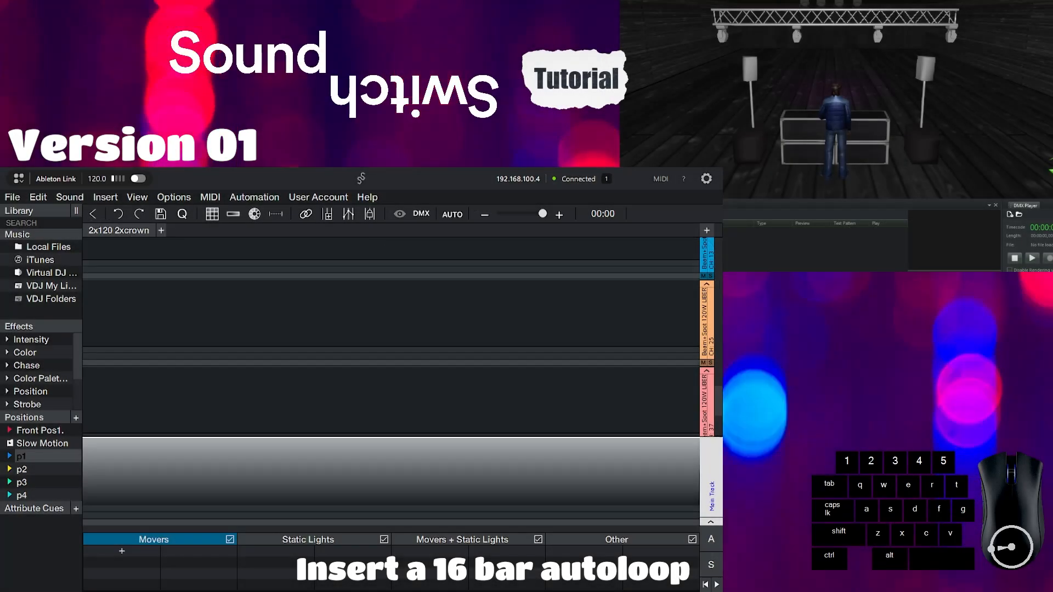
- Add a 16-bar autoloop to the Movers bank and raise the main track's intensity to full over its whole length
mouse_move(117, 554)
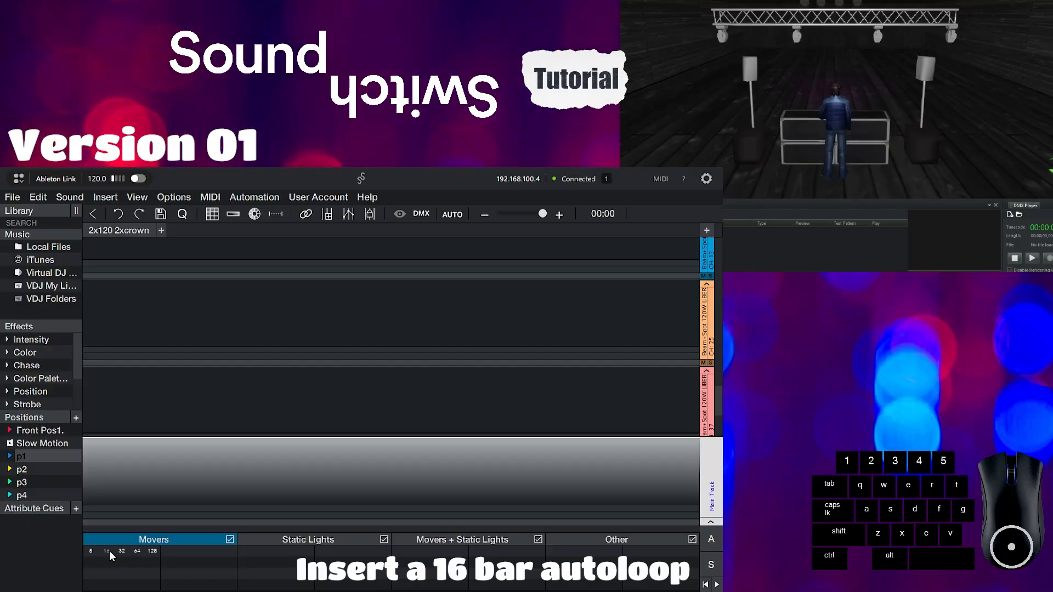
left_click(109, 550)
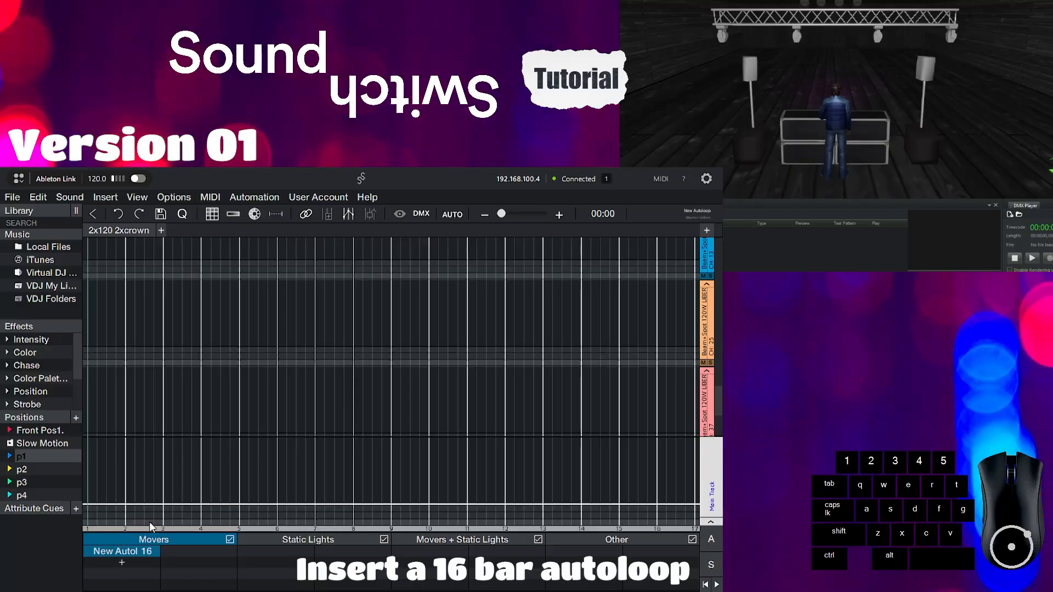
left_click_drag(190, 502, 187, 437)
- Apply white (R 255, G 254, B 254) to the main track's color lane across the whole autoloop
left_click(193, 507)
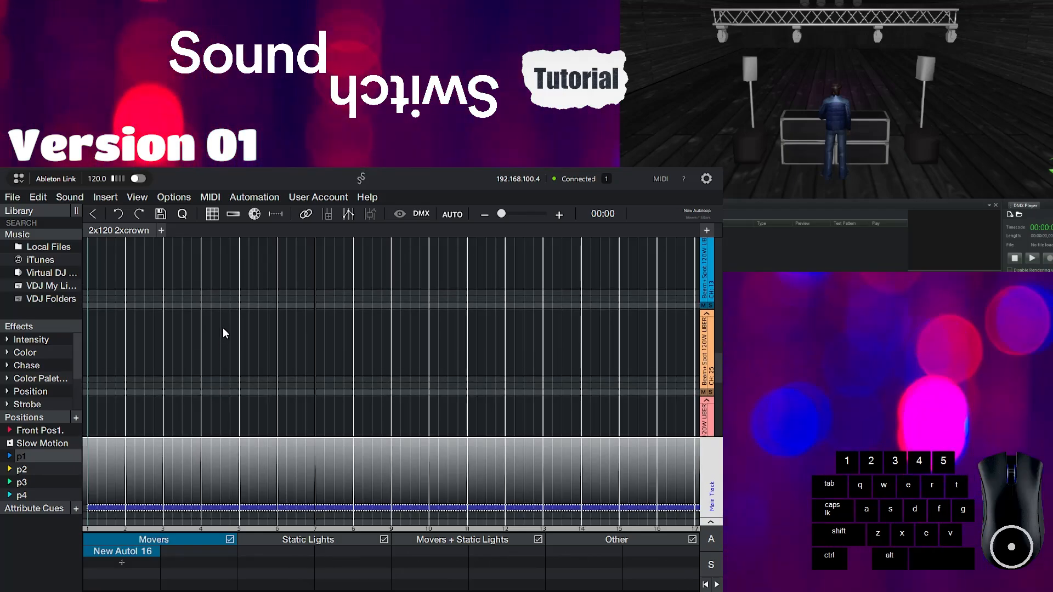
key("c")
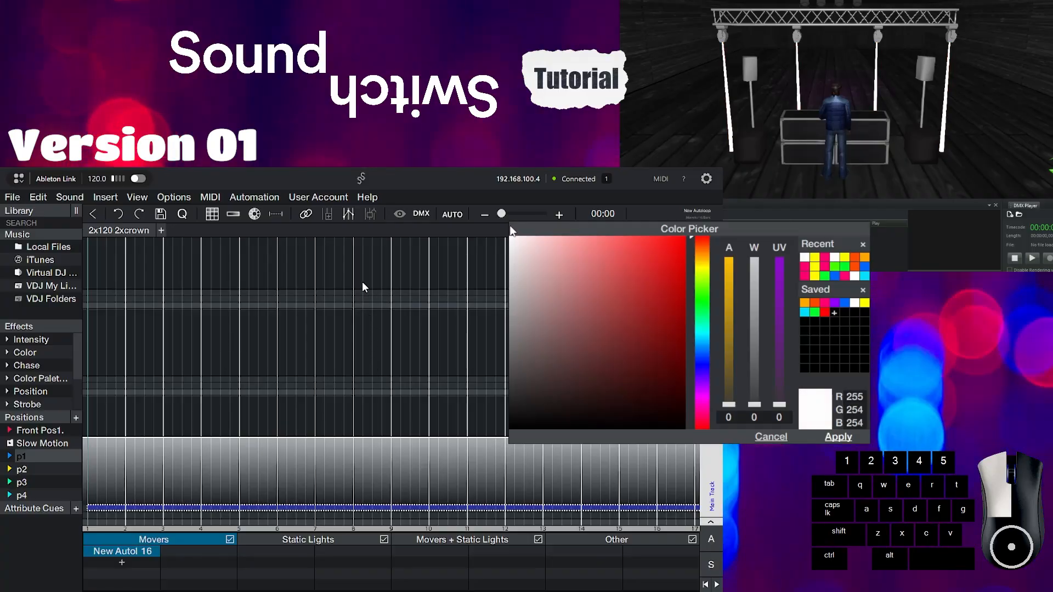
left_click(832, 438)
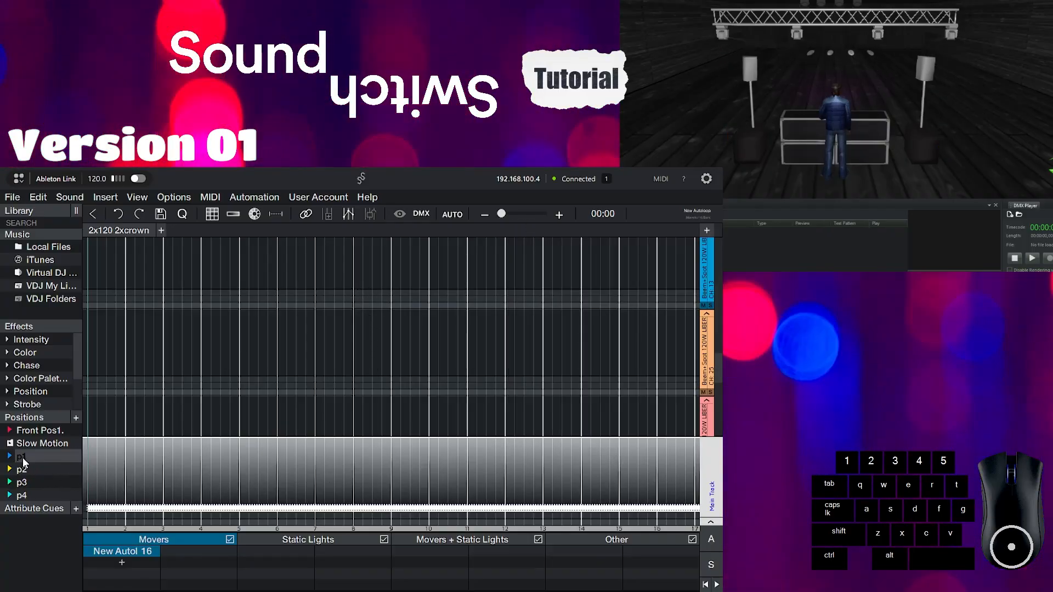
- Open the saved positions for editing, check the fixture layouts of p1, p2, p3 and p4, and apply
double_click(24, 465)
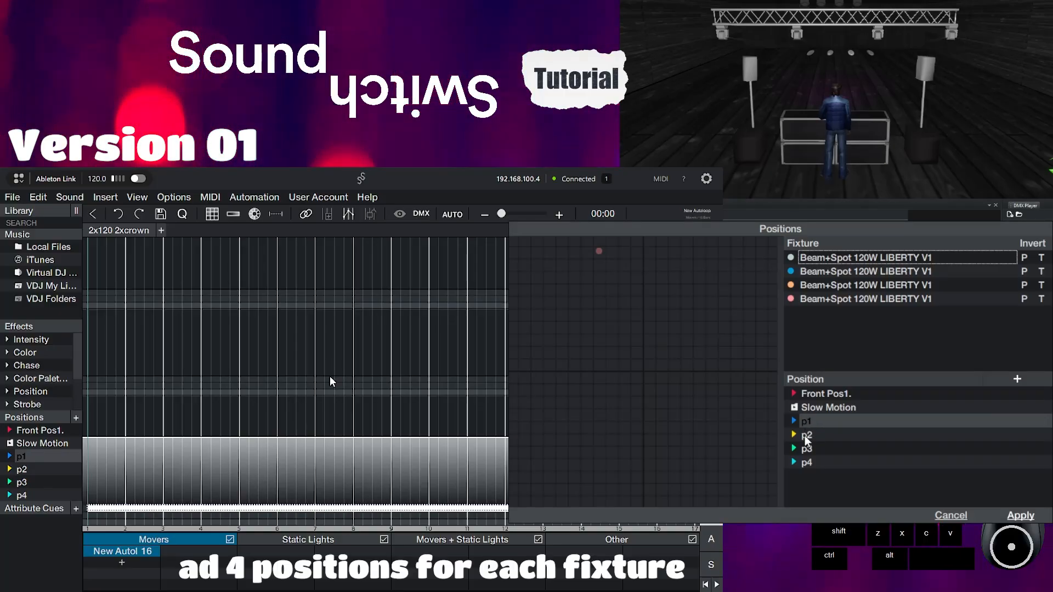
left_click(806, 436)
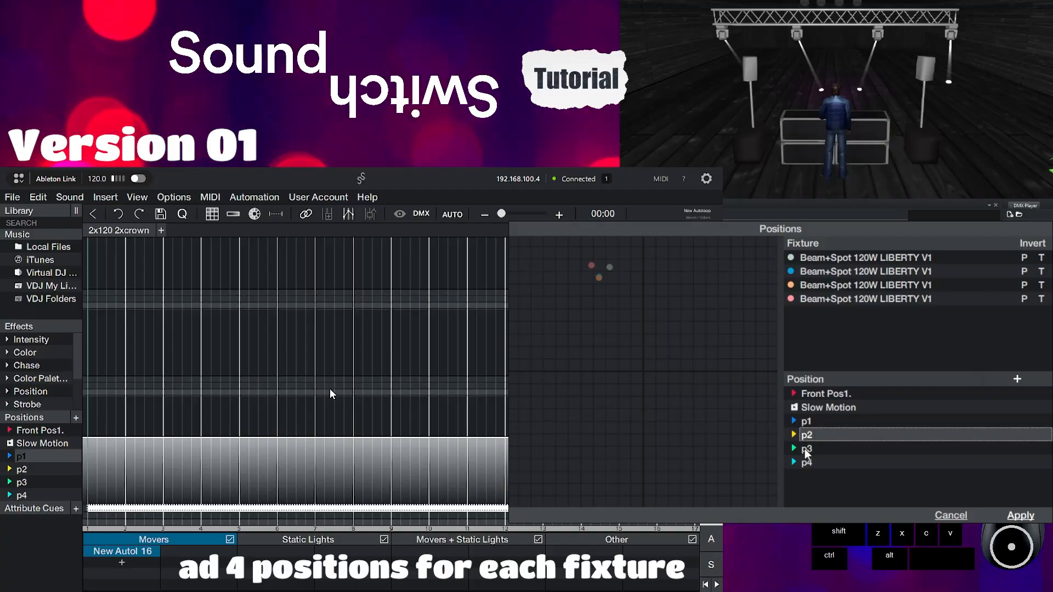
left_click(806, 449)
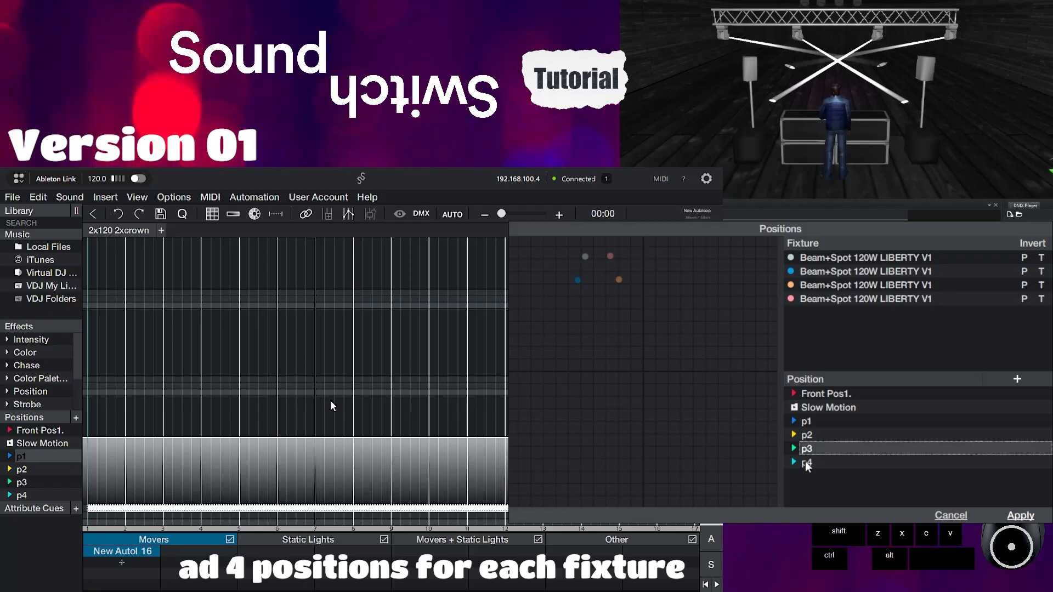
left_click(807, 463)
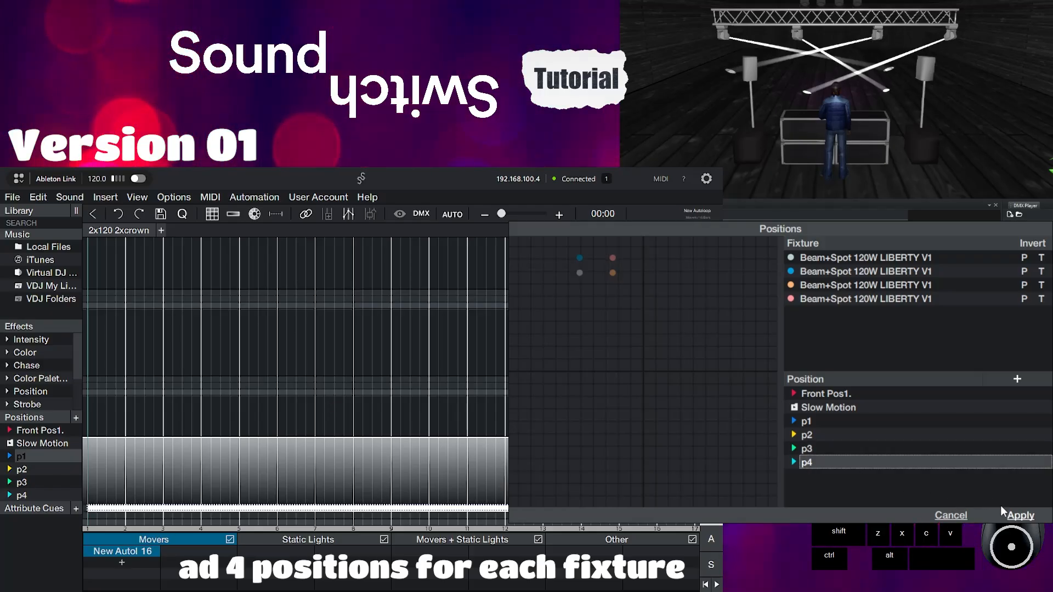
left_click(1019, 516)
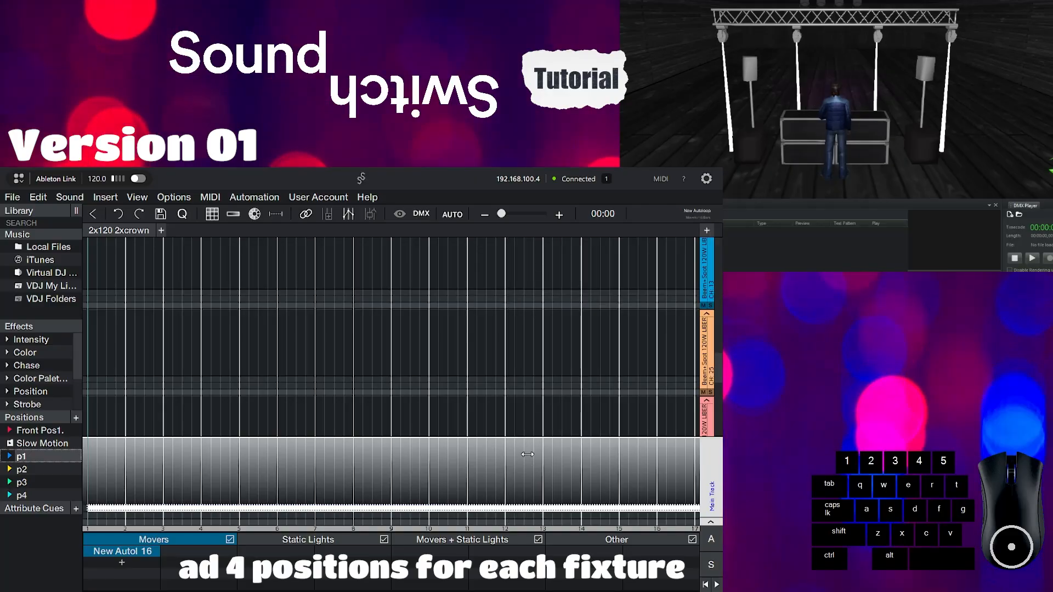
- Place positions p1, p2, p3, p4 and p1 on the main track at bars 1, 5, 9, 13 and 17, and preview playback
mouse_move(26, 455)
left_mouse_down()
mouse_move(102, 500)
mouse_move(107, 522)
mouse_move(83, 529)
left_mouse_up()
left_click_drag(26, 467, 72, 481)
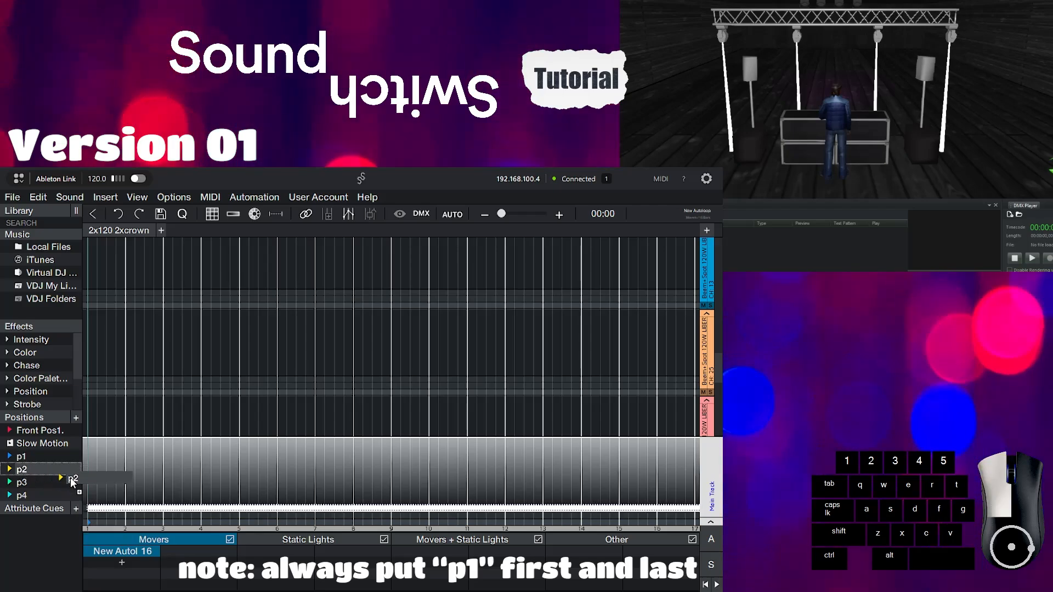
left_click_drag(155, 519, 240, 523)
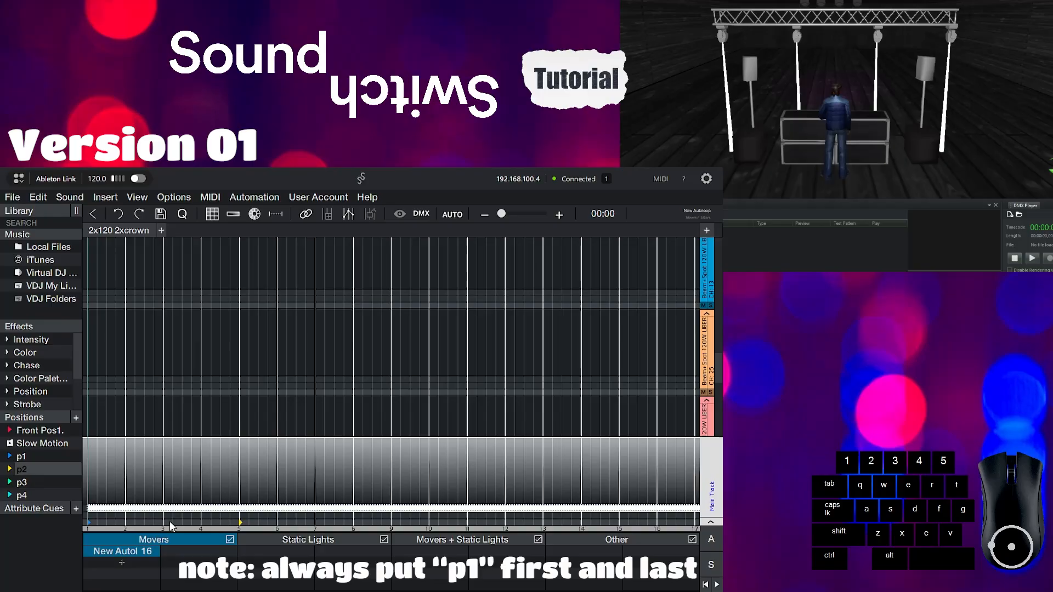
mouse_move(28, 483)
left_mouse_down()
mouse_move(246, 524)
mouse_move(392, 526)
left_mouse_up()
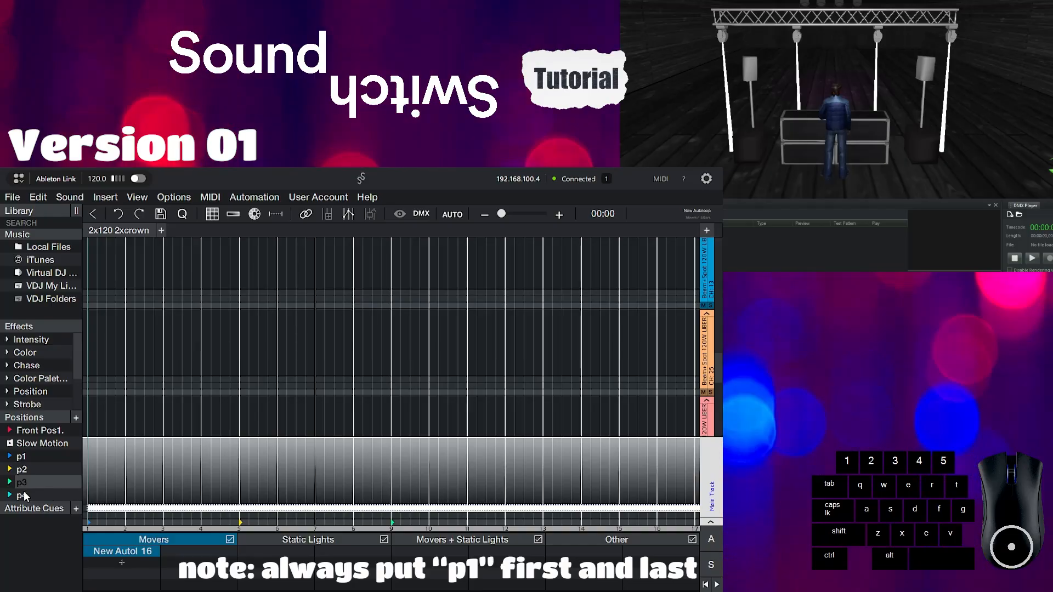
mouse_move(24, 496)
left_mouse_down()
mouse_move(411, 540)
mouse_move(544, 528)
left_mouse_up()
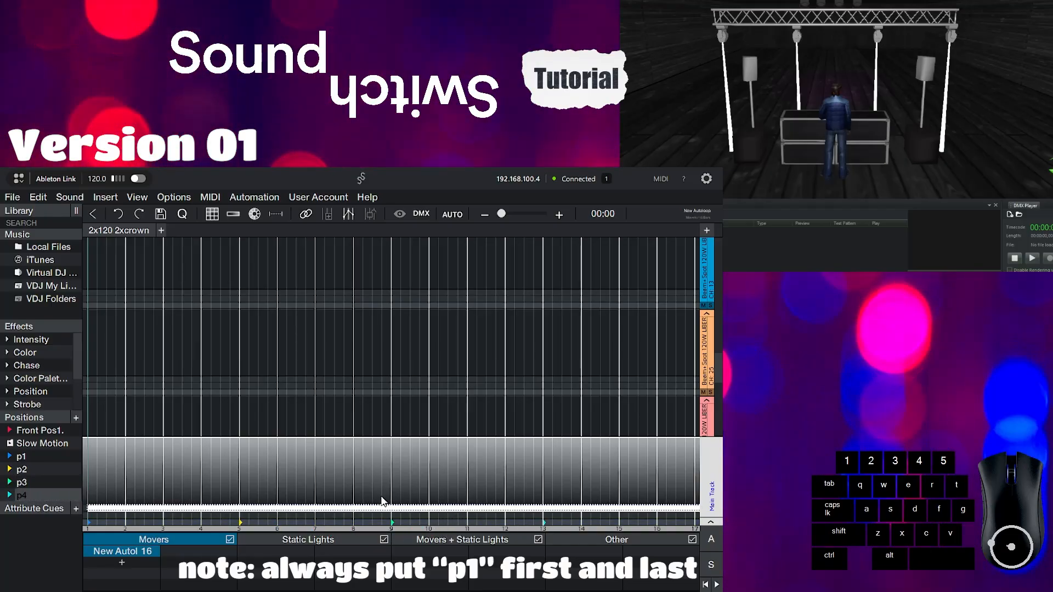
mouse_move(33, 456)
left_mouse_down()
mouse_move(110, 460)
mouse_move(526, 540)
mouse_move(585, 523)
mouse_move(696, 533)
left_mouse_up()
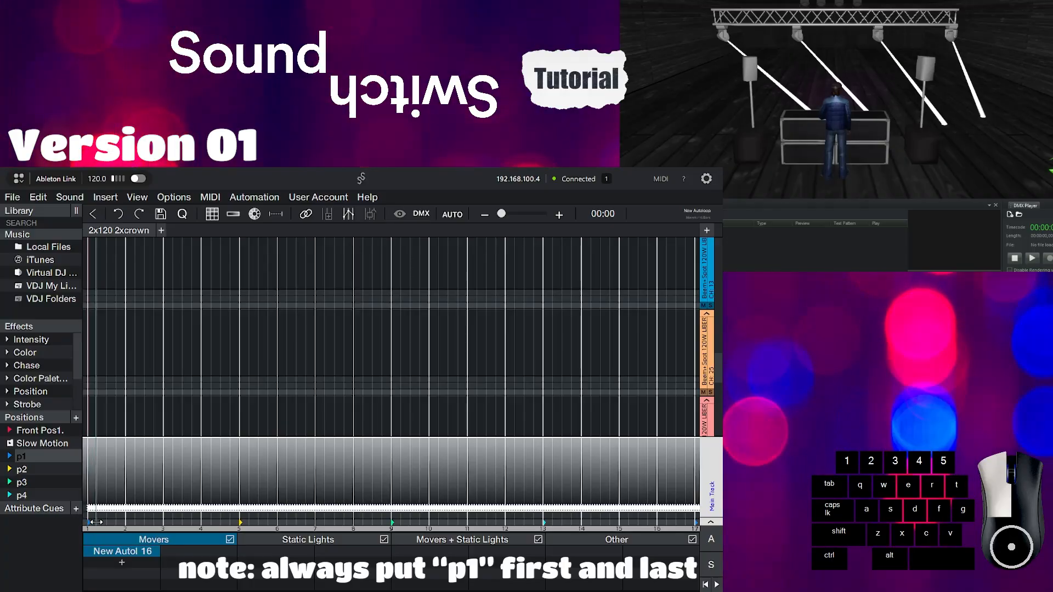
left_click(88, 494)
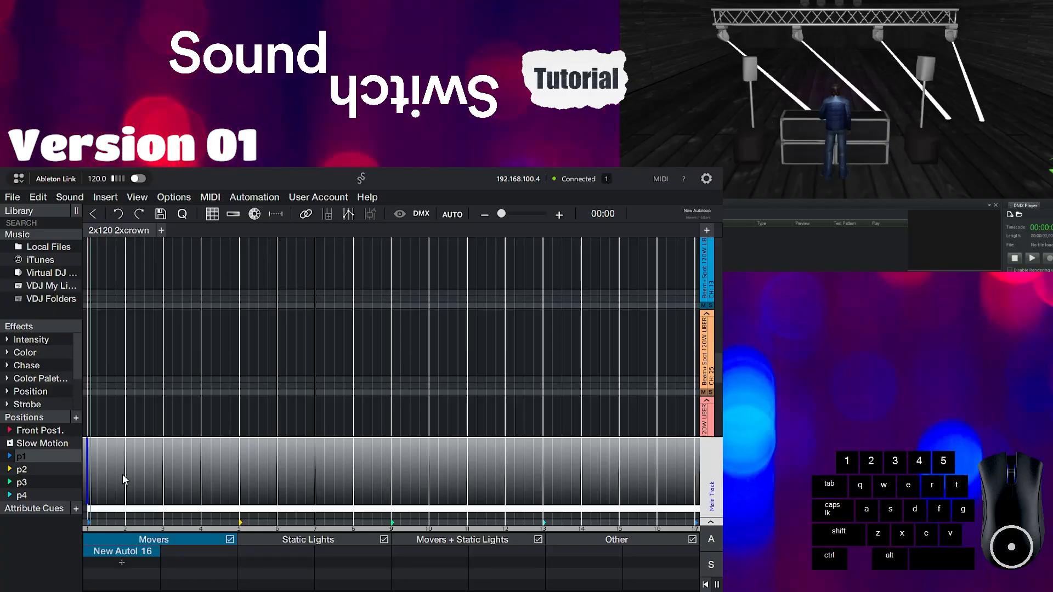
key("space")
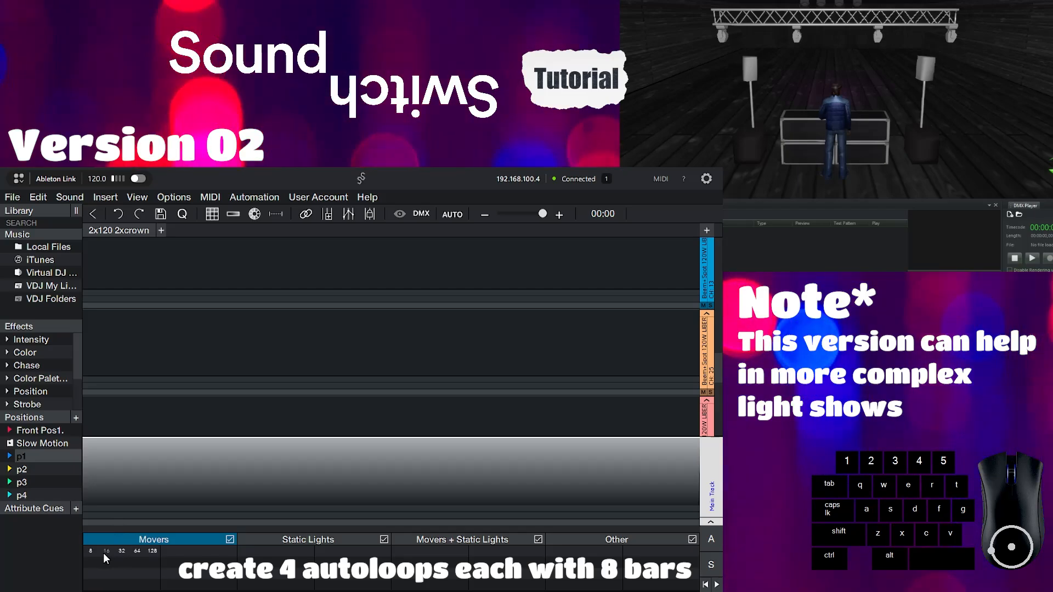
- Create an 8-bar autoloop named m1 in the Movers bank and paste three copies of it
double_click(91, 551)
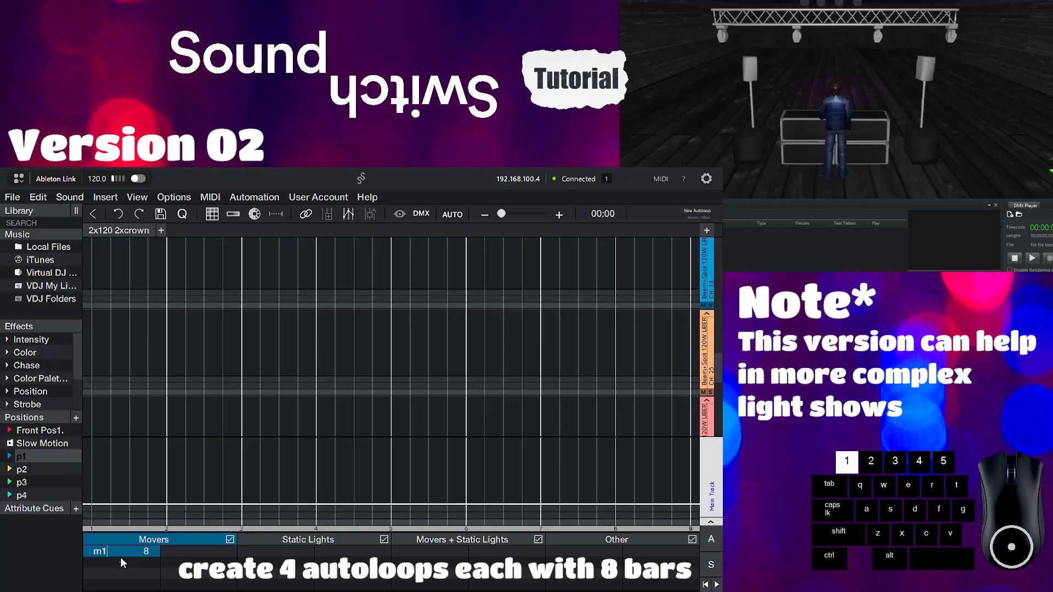
key("Return")
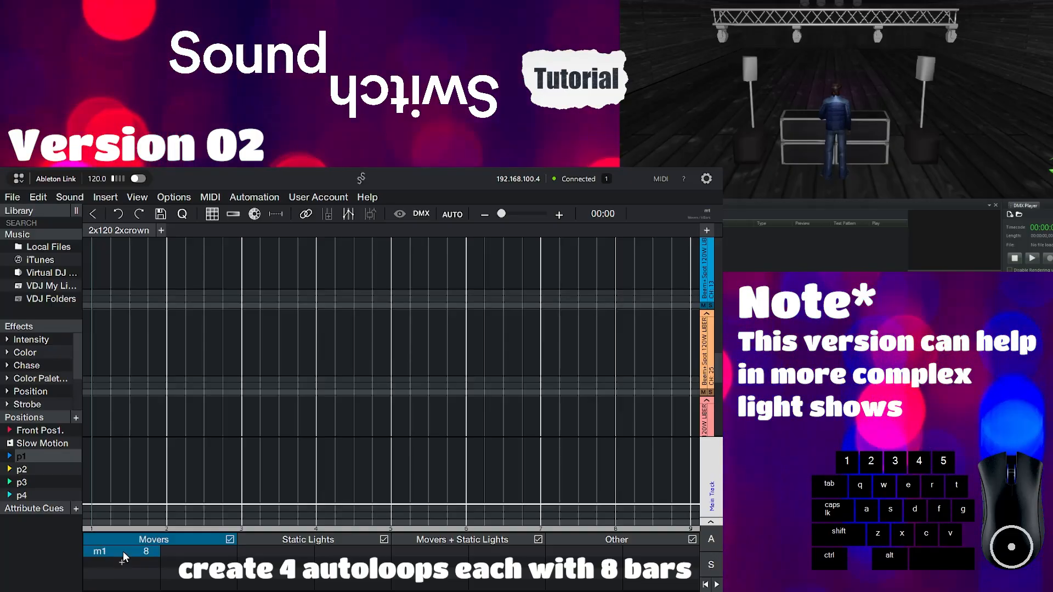
key("ctrl+v")
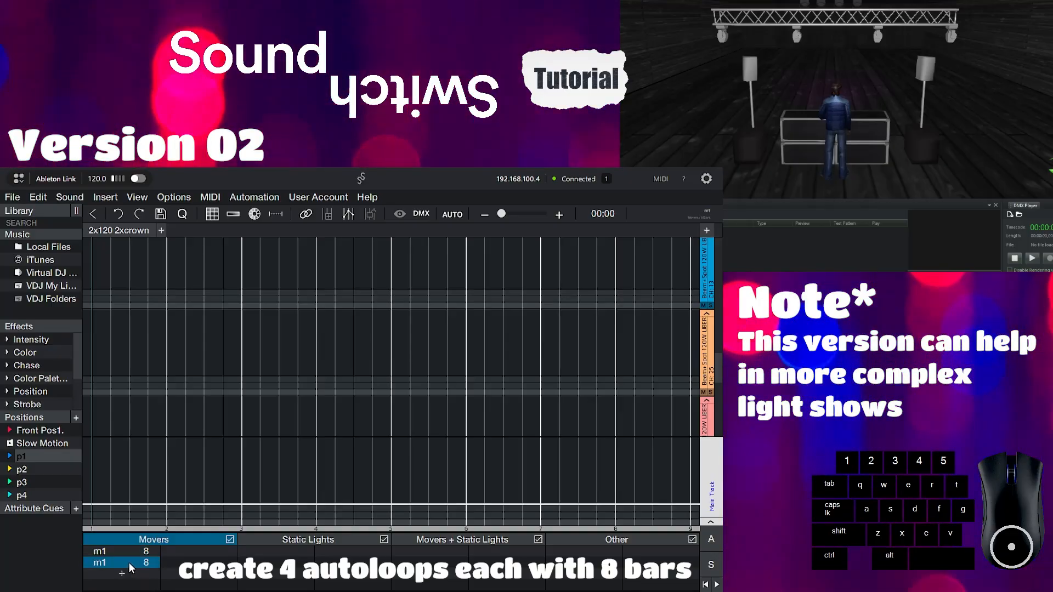
key("ctrl+v")
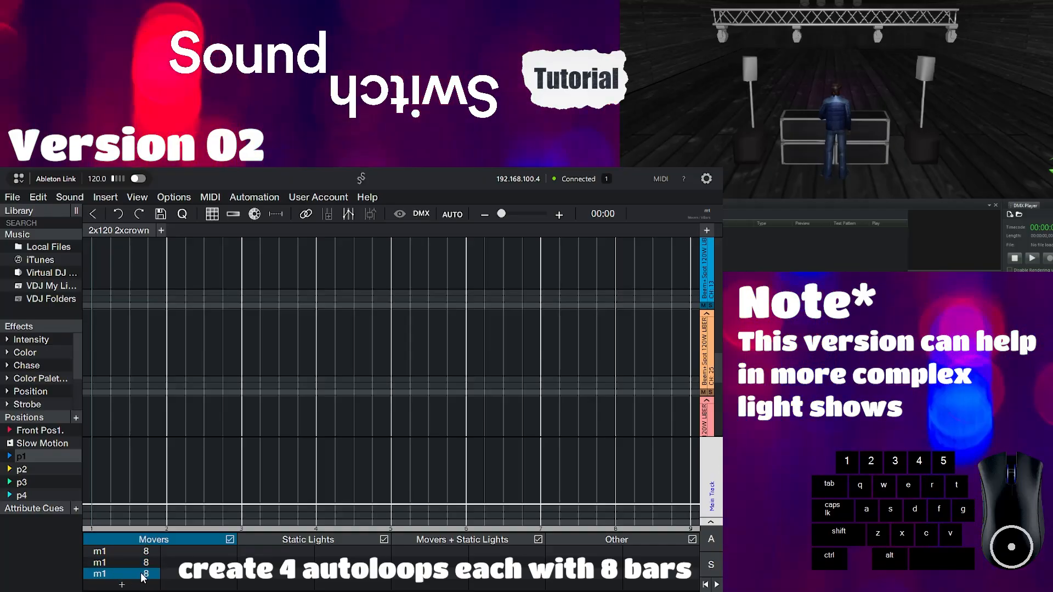
- Rename the three copied autoloops as m2, m3 and m4
double_click(111, 562)
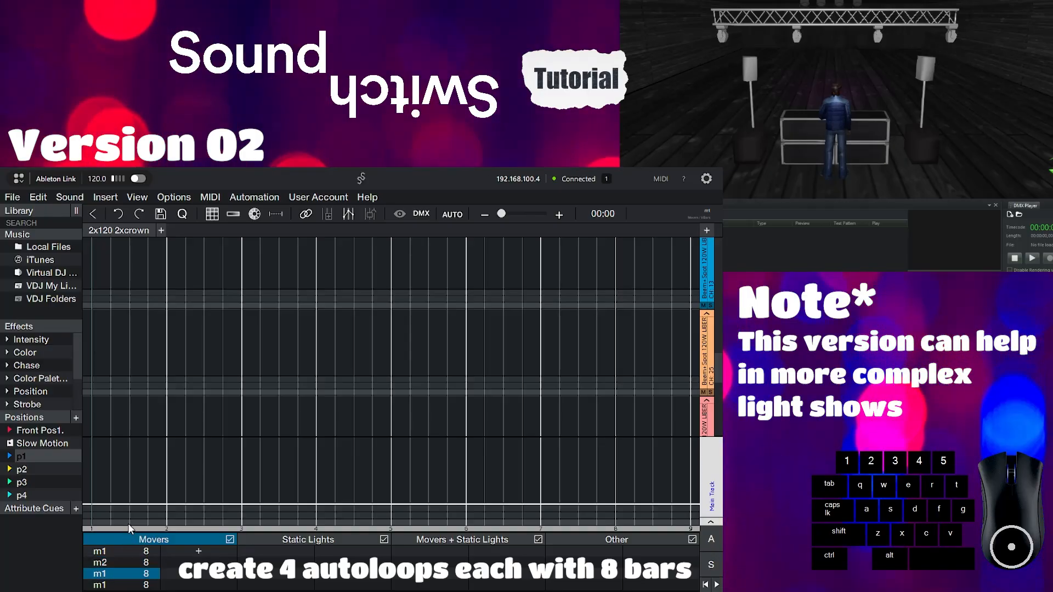
type("m3")
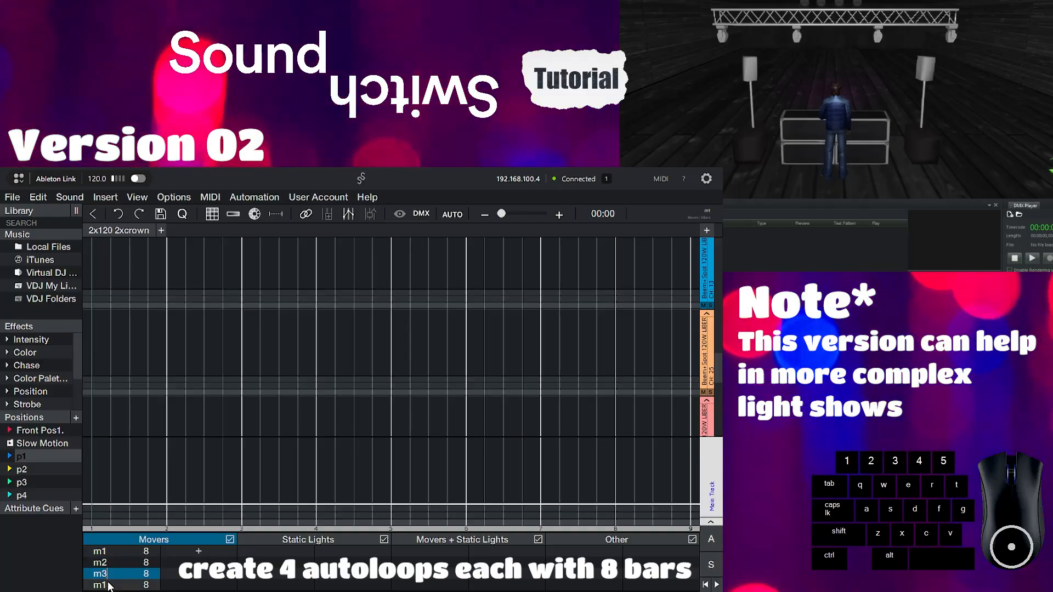
double_click(108, 584)
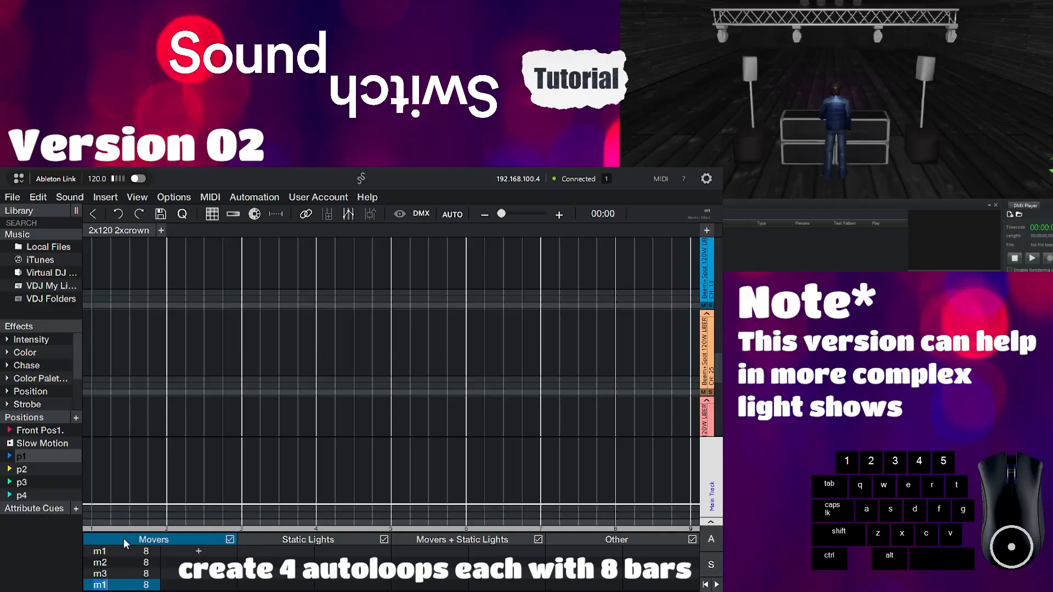
left_click(104, 583)
key("BackSpace")
type("4")
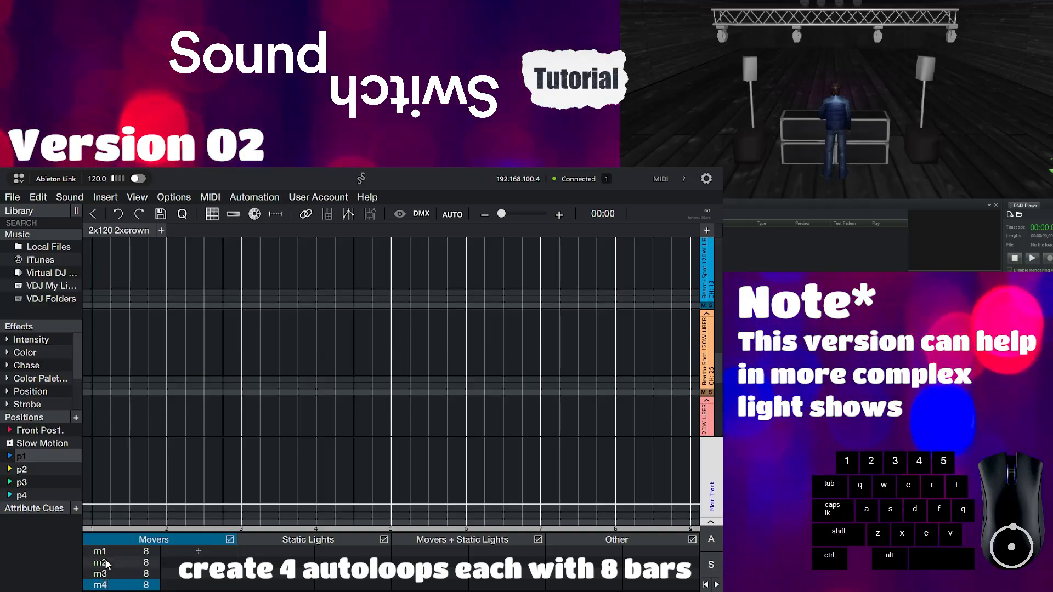
left_click(105, 552)
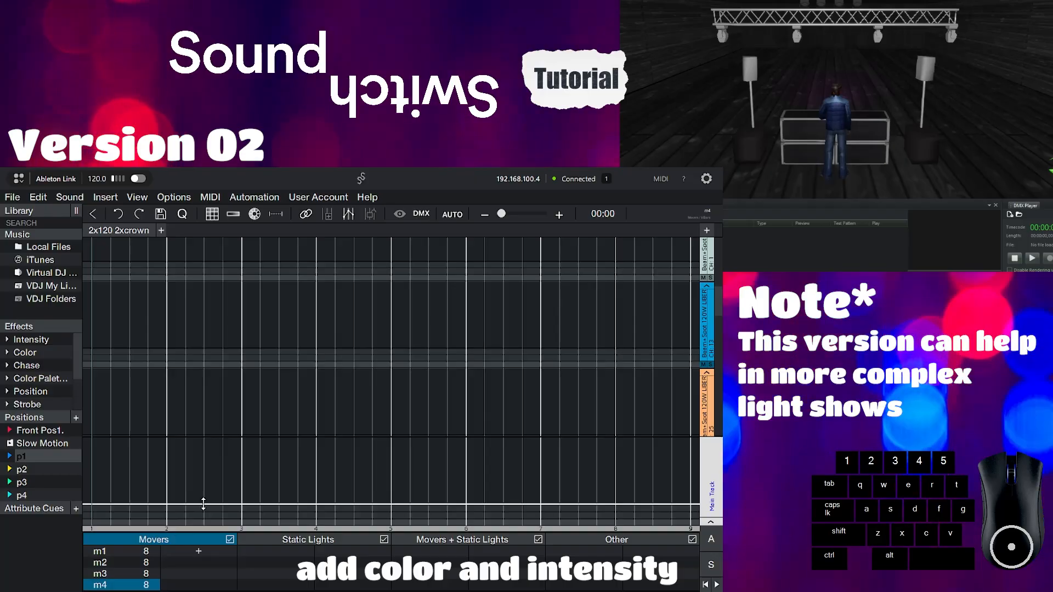
- Raise the main track's intensity to full in autoloop m4 and color its whole length white
left_click_drag(203, 503, 200, 436)
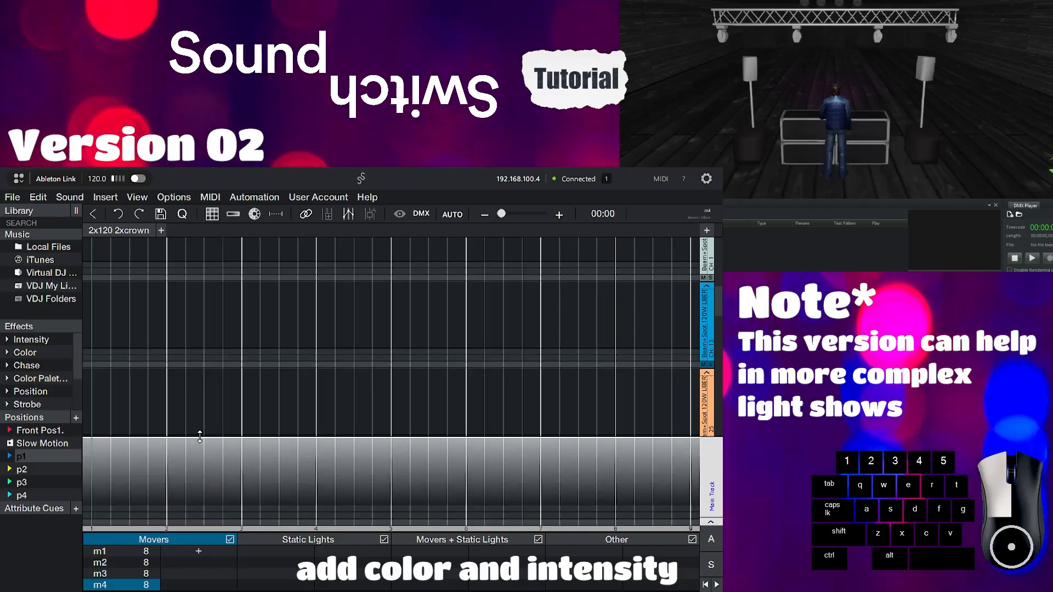
double_click(228, 508)
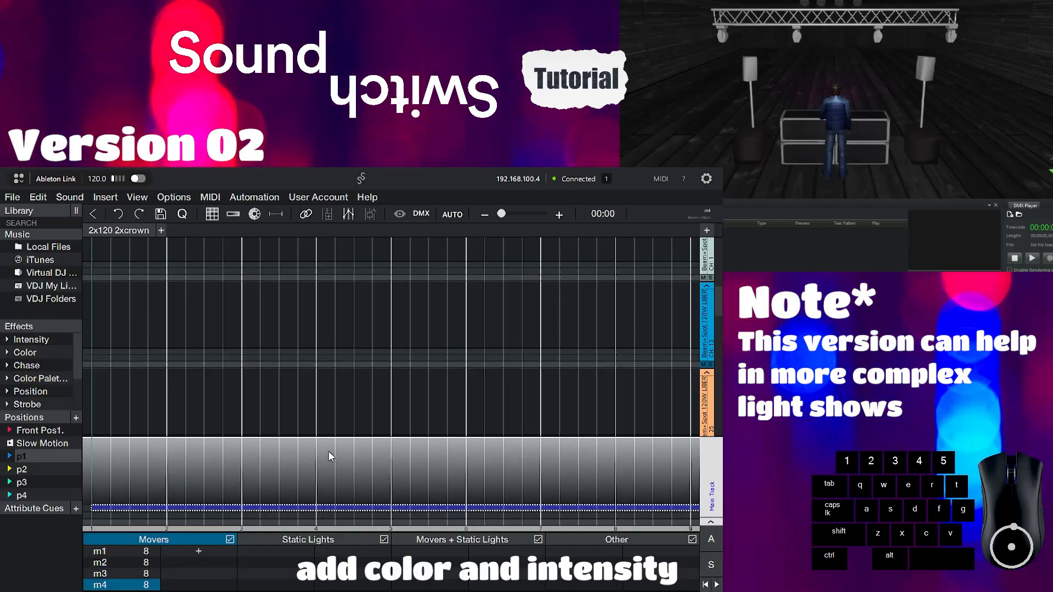
left_click(359, 293)
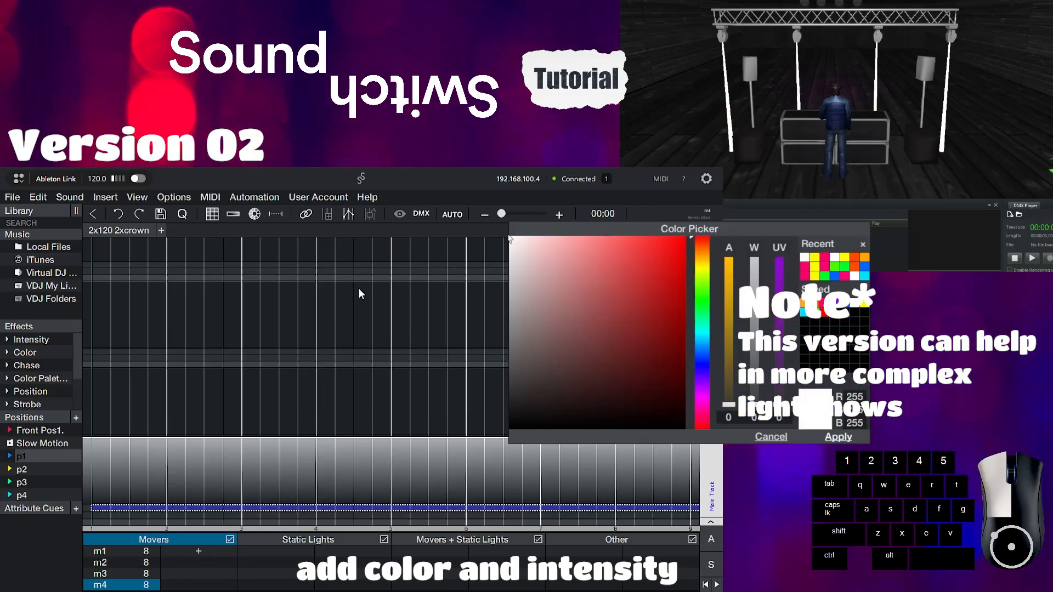
left_click(665, 483)
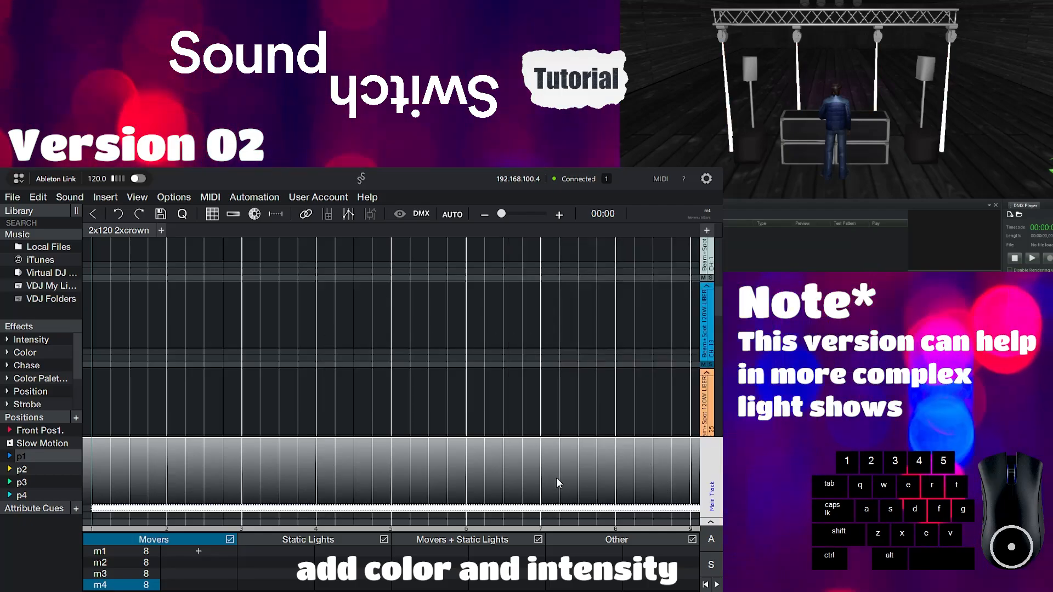
- In autoloop m1, place position p1 at bar 1 and position p2 at bar 9 on the main track
left_click(100, 552)
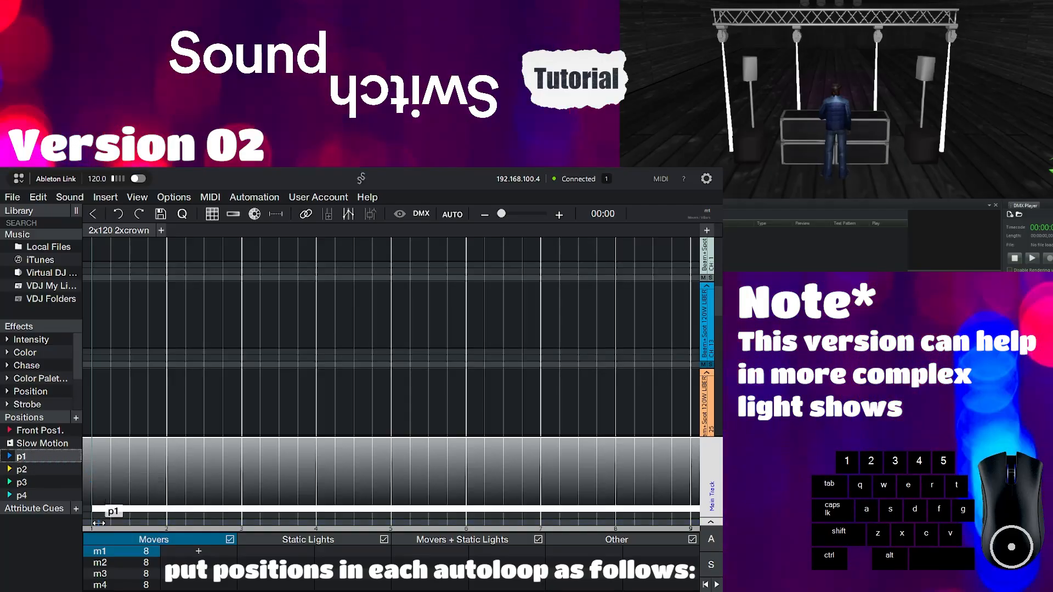
left_click_drag(99, 522, 92, 523)
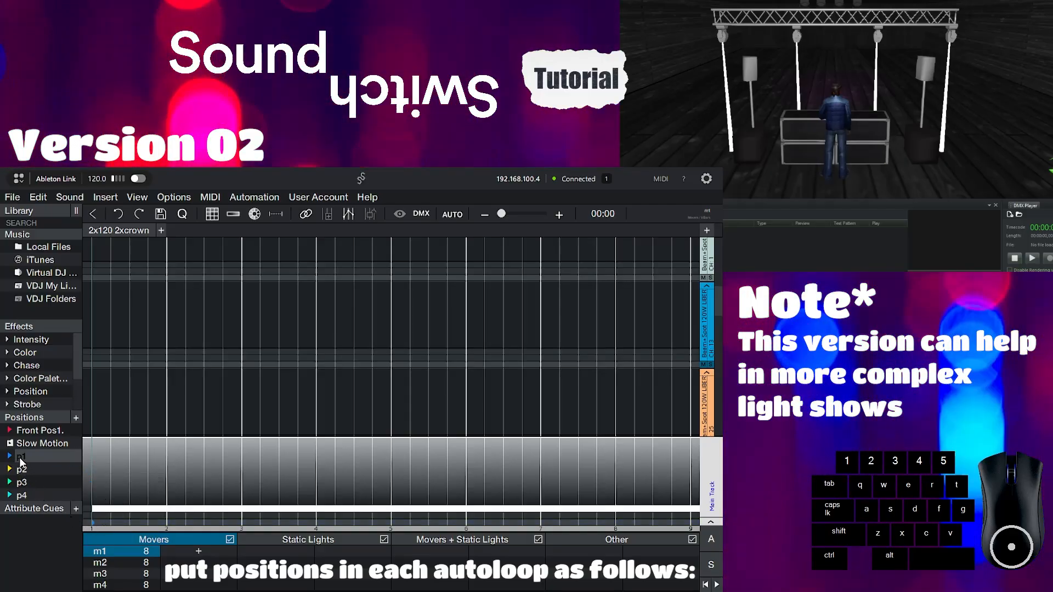
left_click_drag(21, 471, 30, 473)
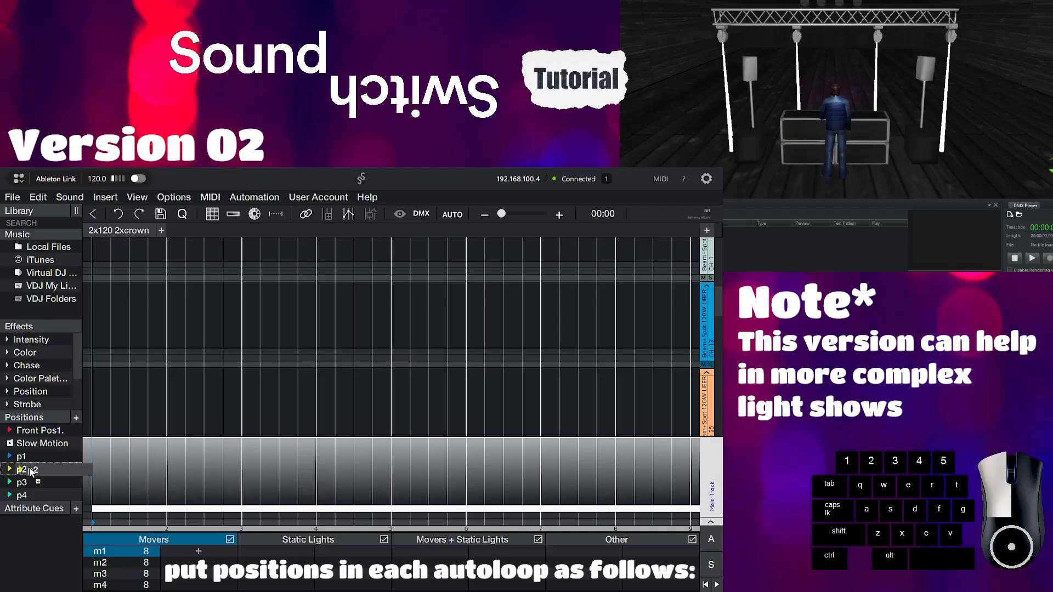
left_click_drag(451, 492, 569, 524)
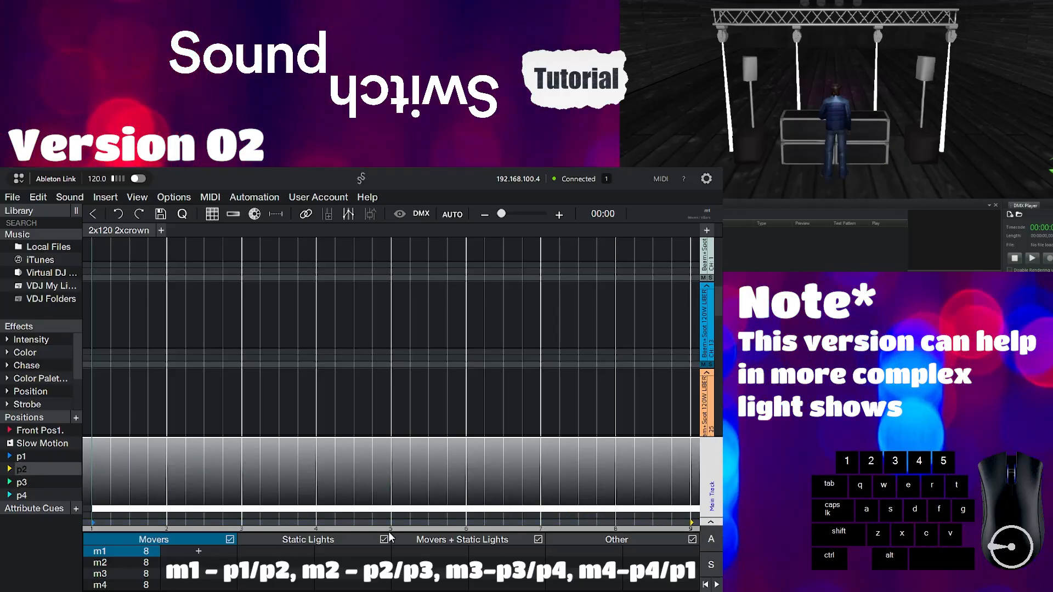
- In autoloop m2, place position p2 at bar 1 and position p3 at the loop's end on the main track
left_click(137, 565)
left_click_drag(22, 467, 106, 521)
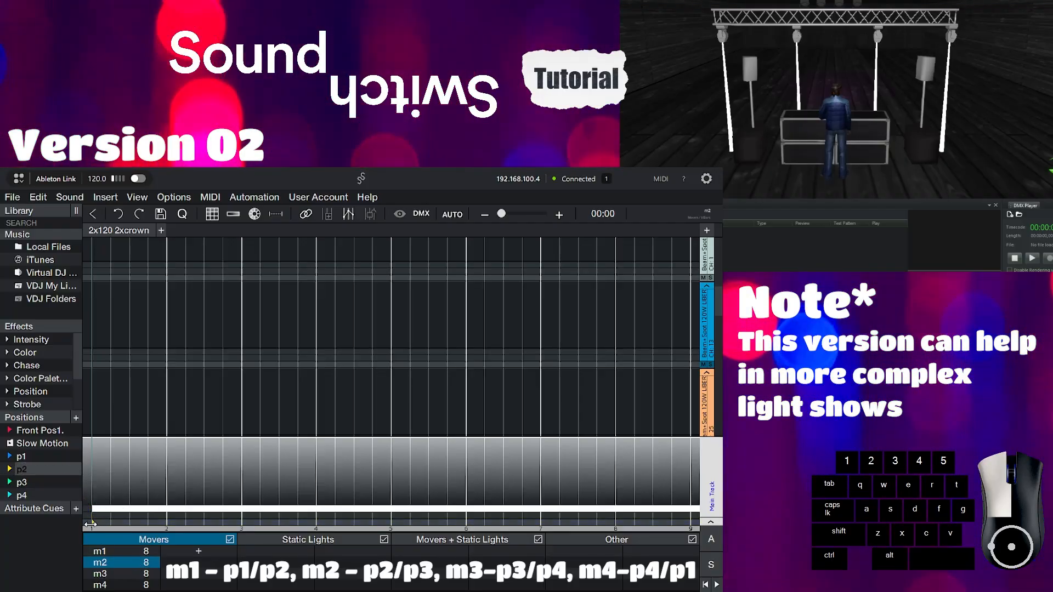
left_click_drag(23, 483, 358, 526)
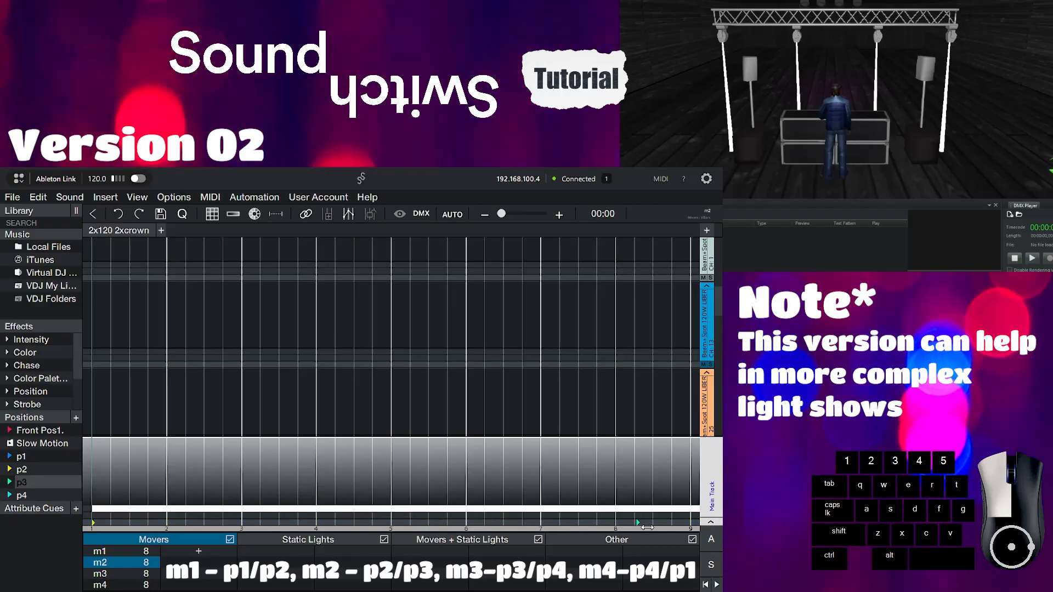
- In autoloop m3, place position p3 at bar 1 and position p4 at bar 9 on the main track
left_click(120, 574)
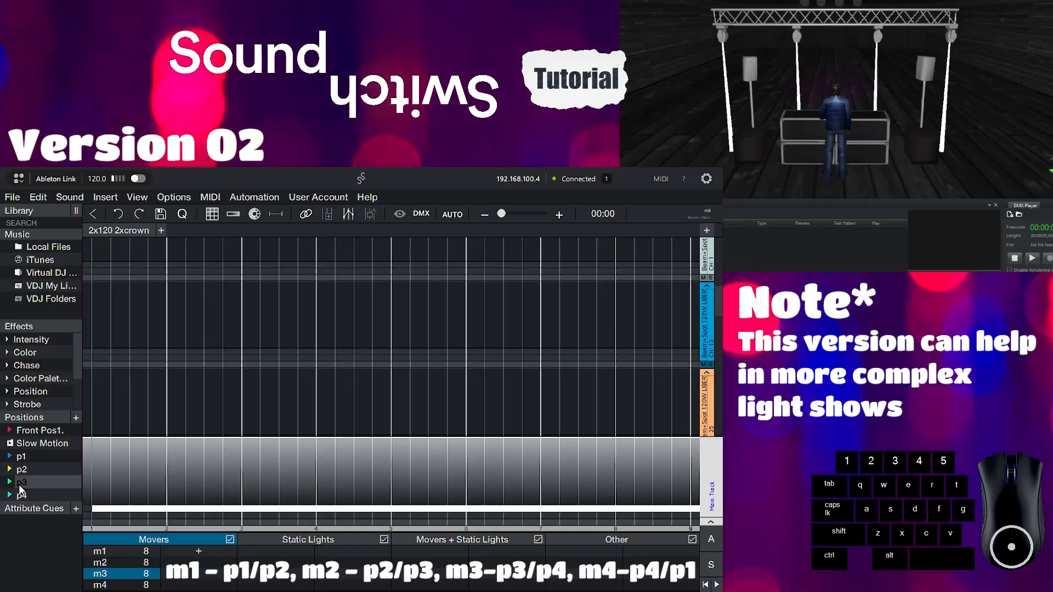
left_click_drag(20, 484, 90, 526)
left_click_drag(22, 495, 679, 525)
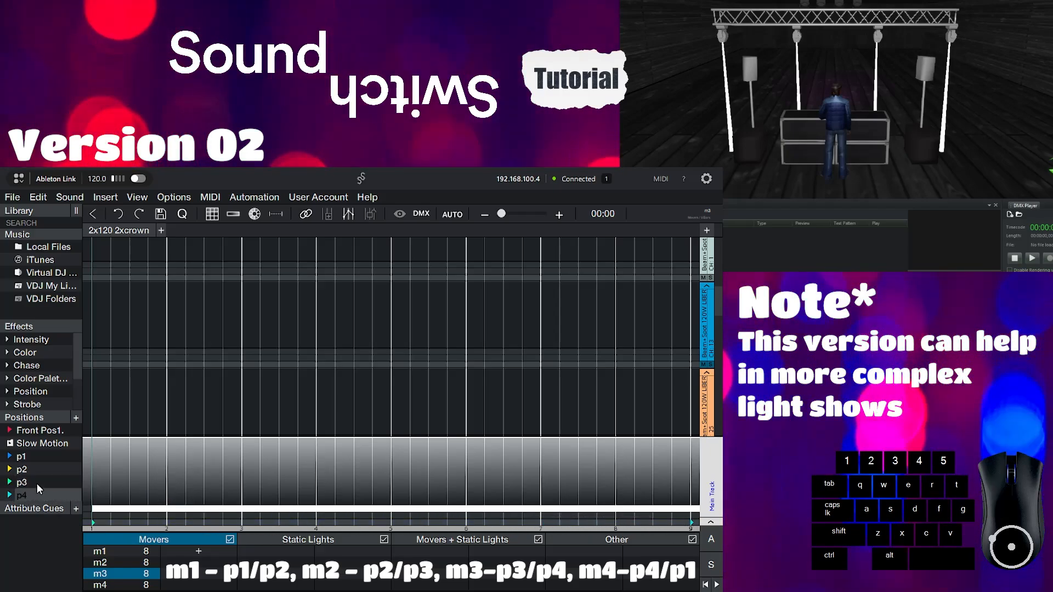
- In autoloop m4, place position p4 at bar 1 and position p1 at bar 9 on the main track
left_click(125, 584)
left_click_drag(24, 496, 112, 525)
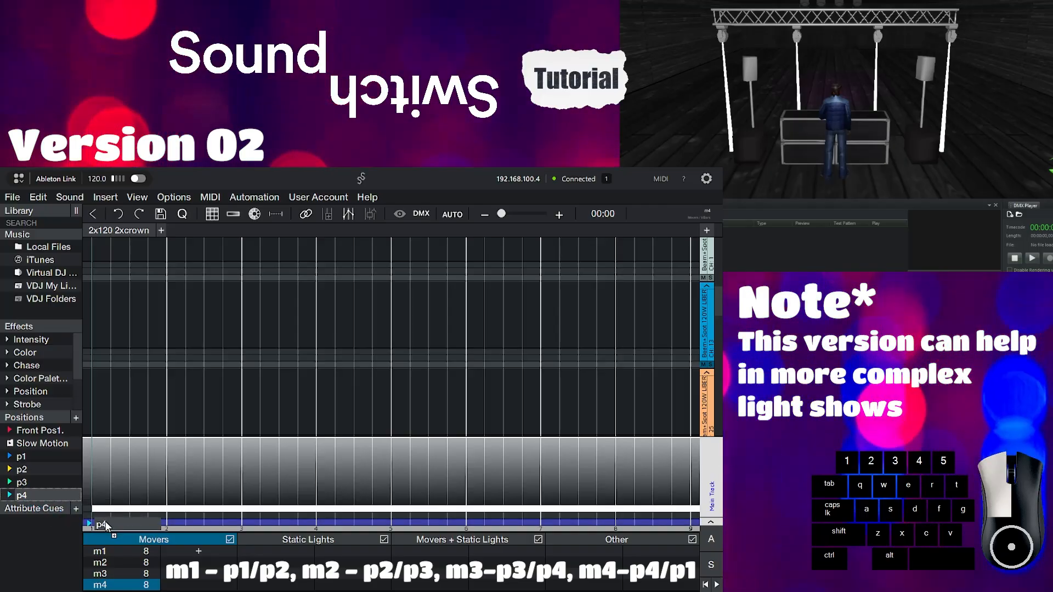
left_click_drag(106, 524, 107, 521)
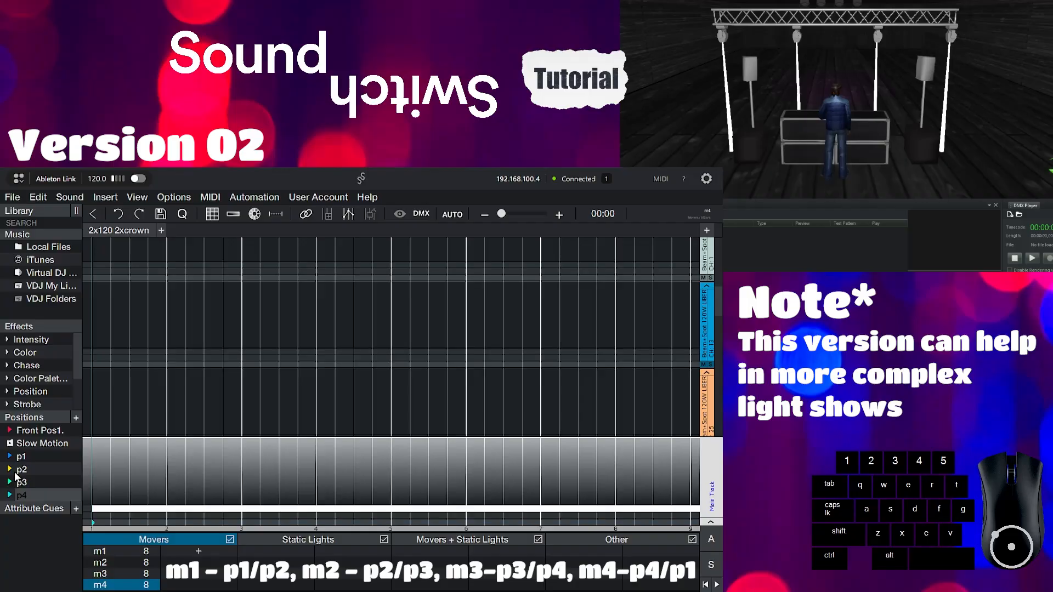
mouse_move(21, 459)
left_mouse_down()
mouse_move(329, 524)
mouse_move(416, 530)
left_mouse_up()
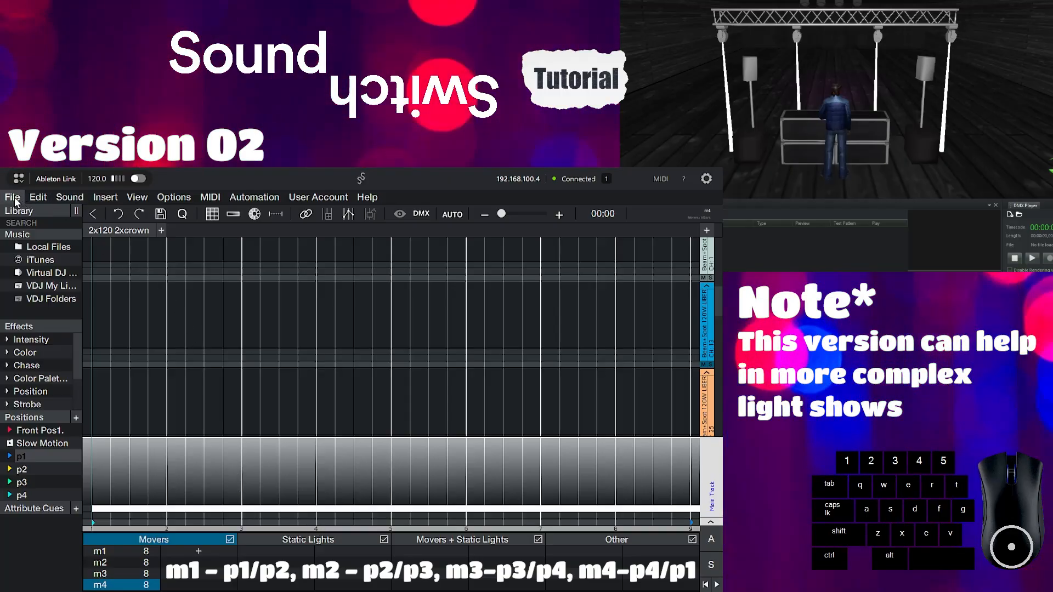
- Switch to Perform mode with the 2x120 2xcrown venue and play autoloop m1 with Ableton Link turned on
left_click(20, 347)
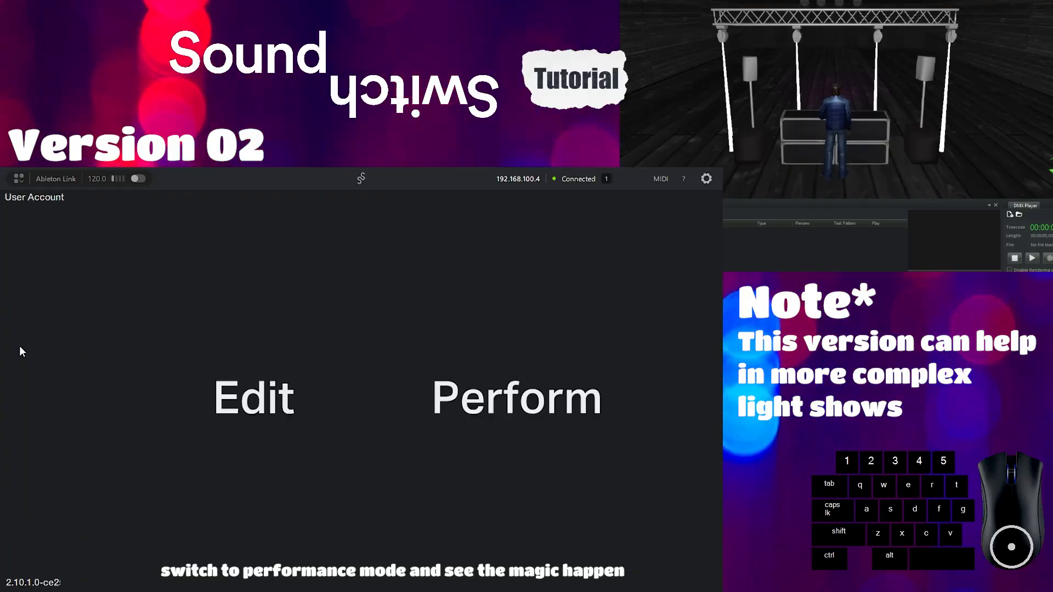
left_click(439, 413)
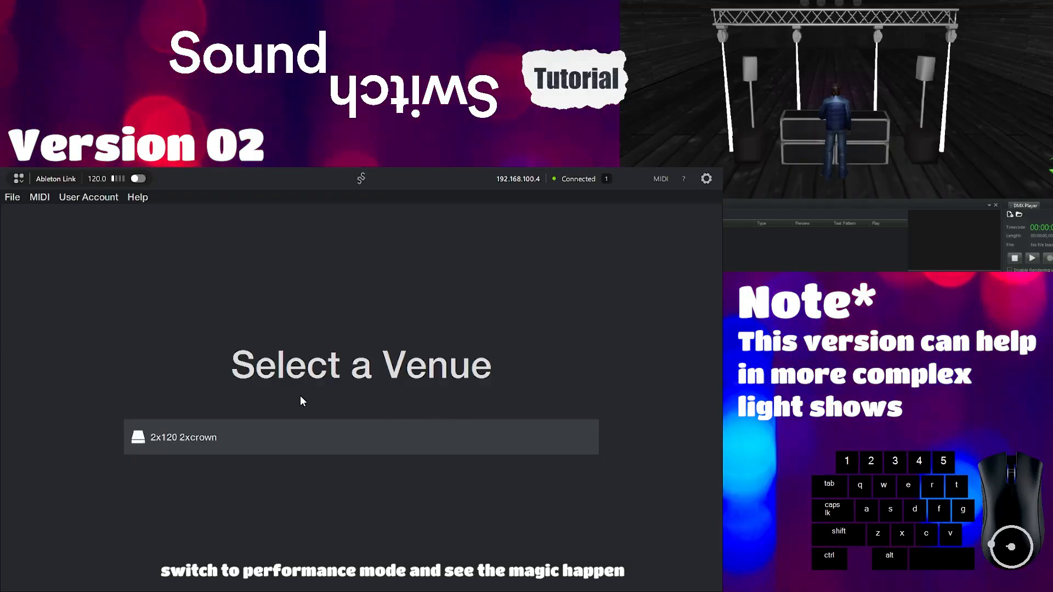
left_click(212, 435)
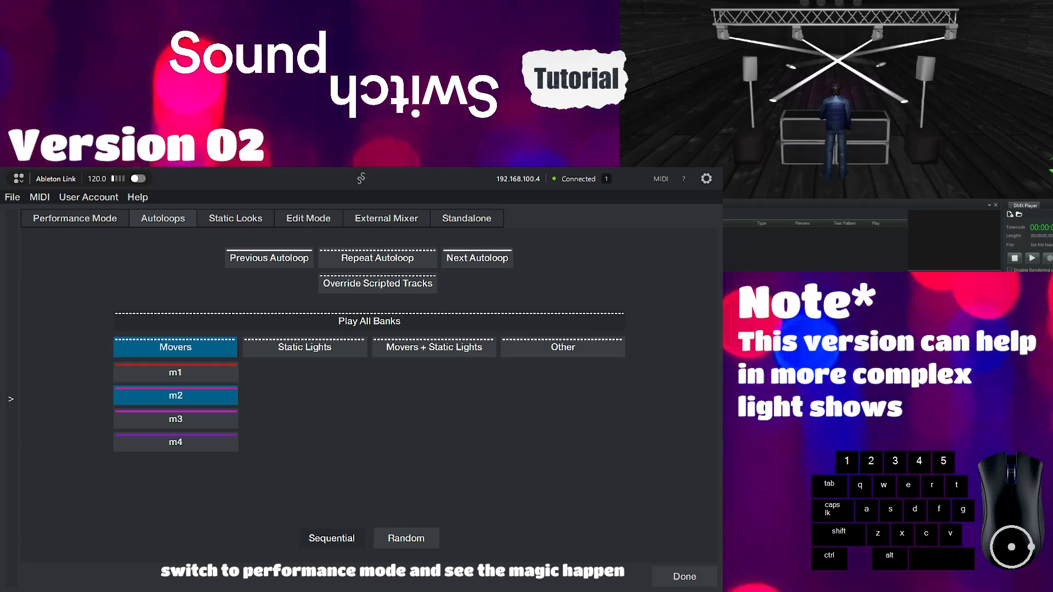
left_click(138, 179)
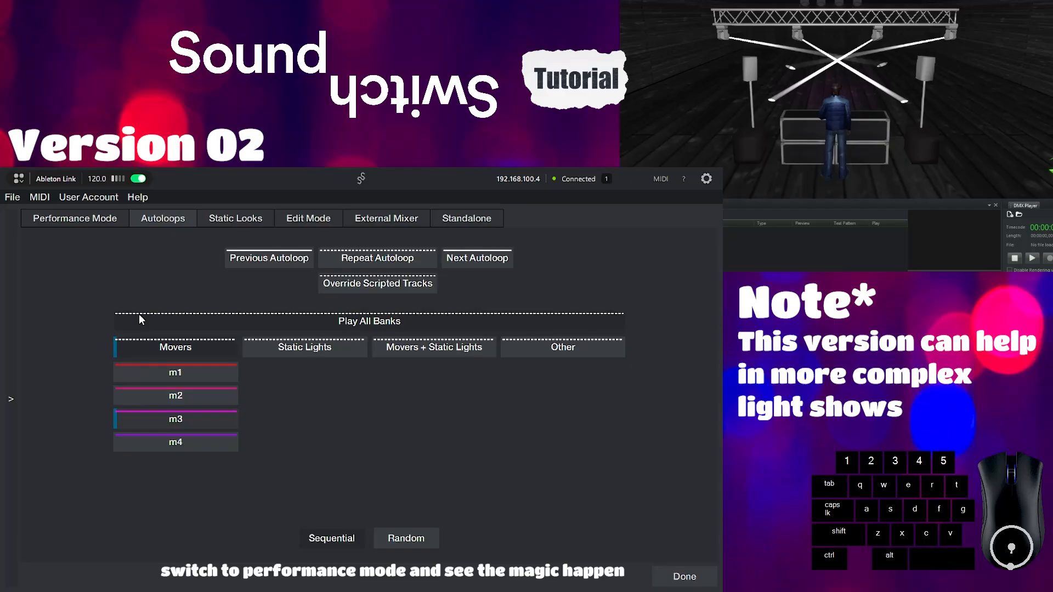
left_click(153, 374)
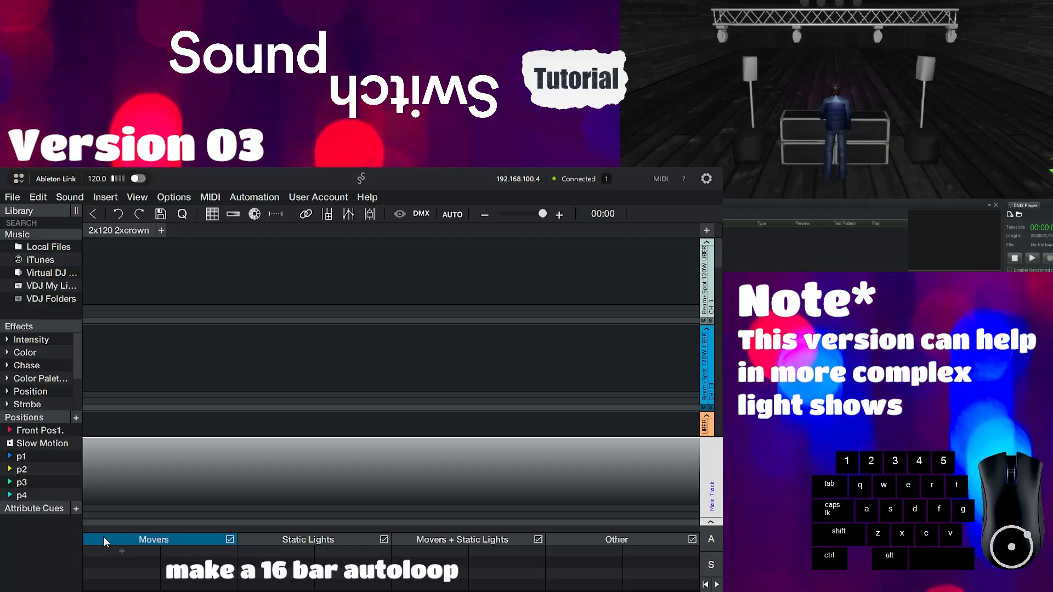
- Create a 16-bar autoloop in the Movers bank and raise the main track's intensity to full
mouse_move(122, 550)
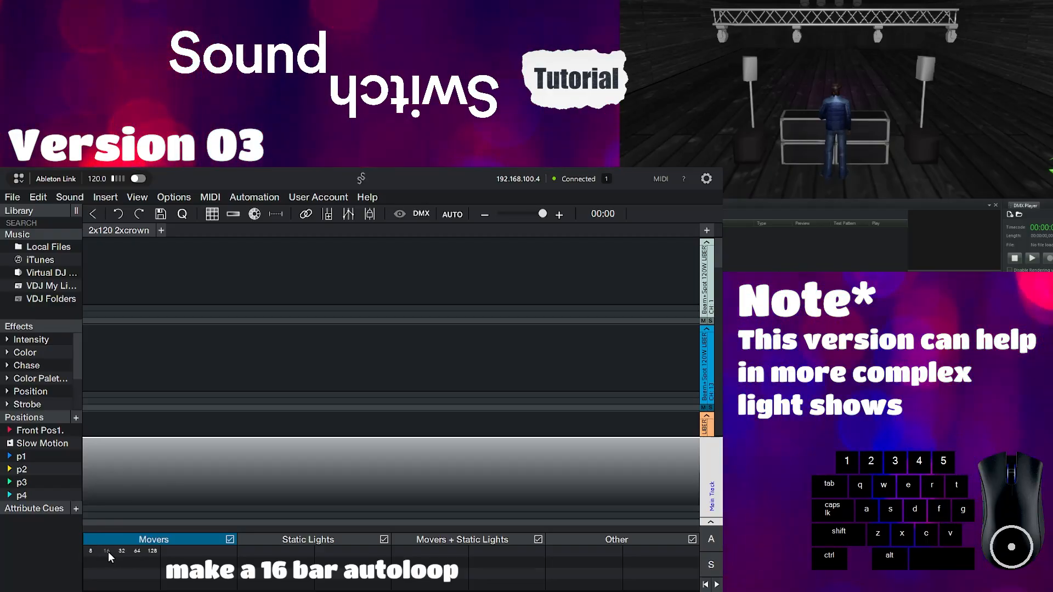
left_click(107, 551)
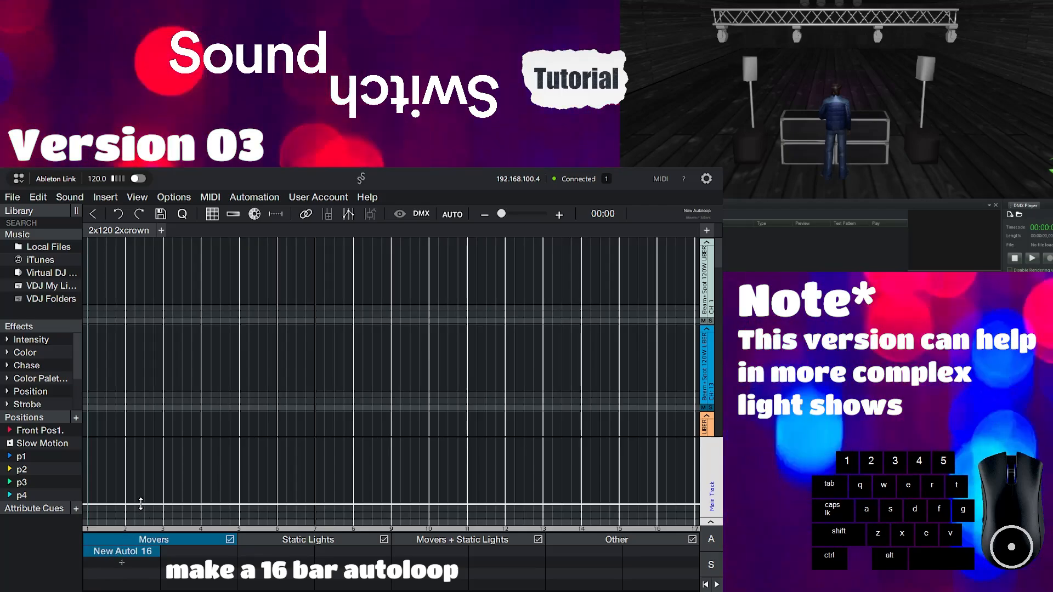
left_click_drag(140, 505, 144, 437)
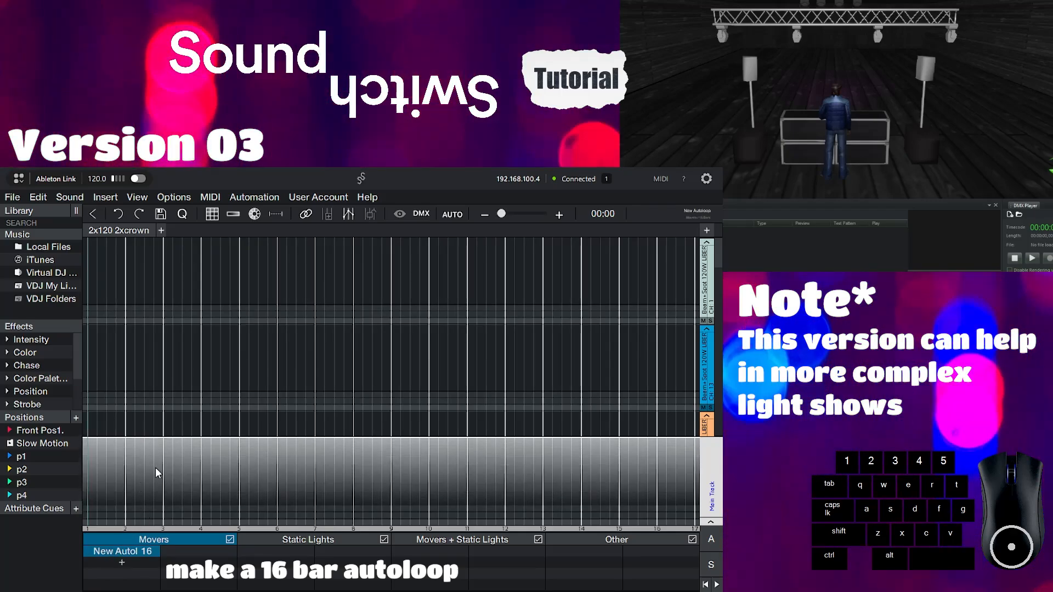
- Color the whole length of the new 16-bar autoloop's main track white
left_click(172, 508)
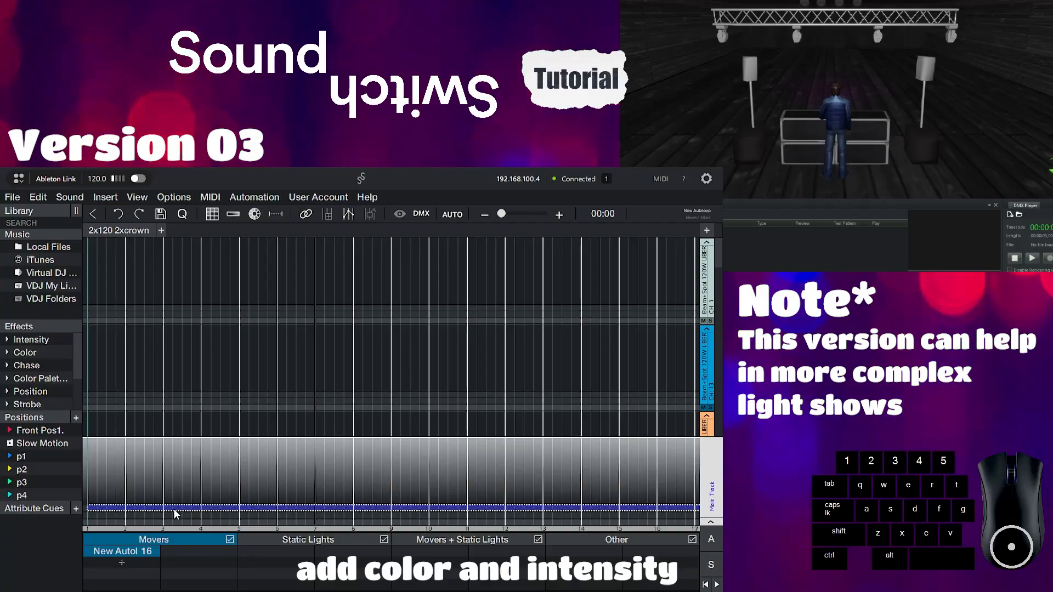
double_click(198, 331)
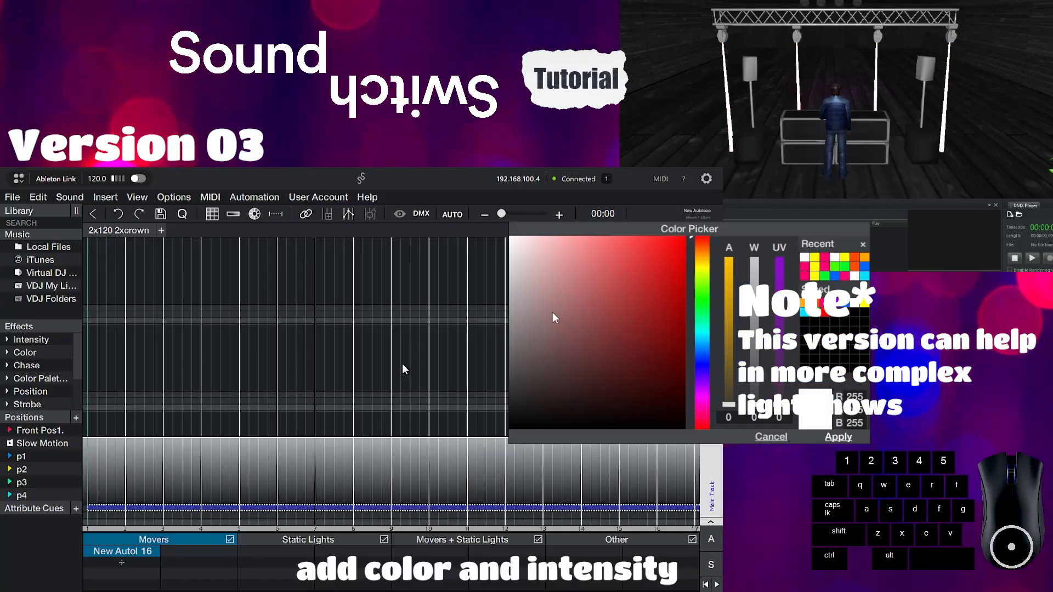
left_click(830, 437)
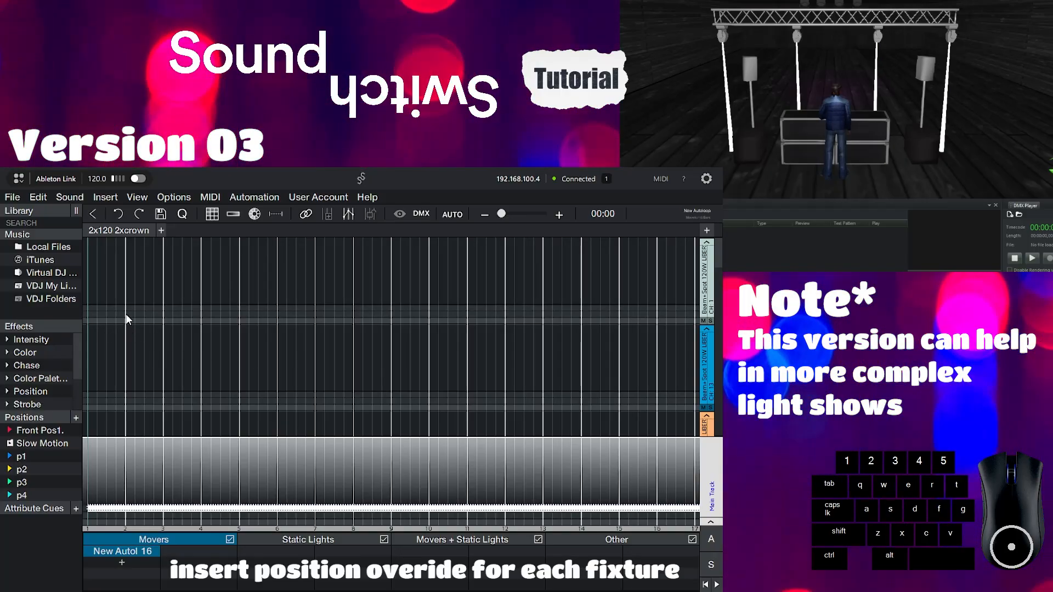
- Insert a position override on the movement track of each of the four Beam+Spot fixtures
left_click(158, 323)
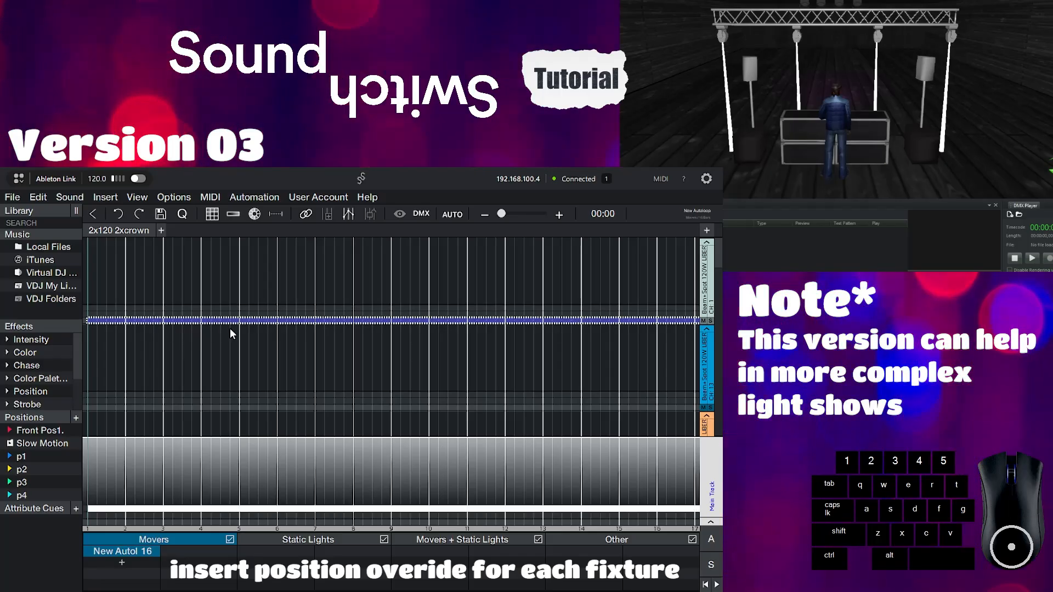
left_click(233, 409)
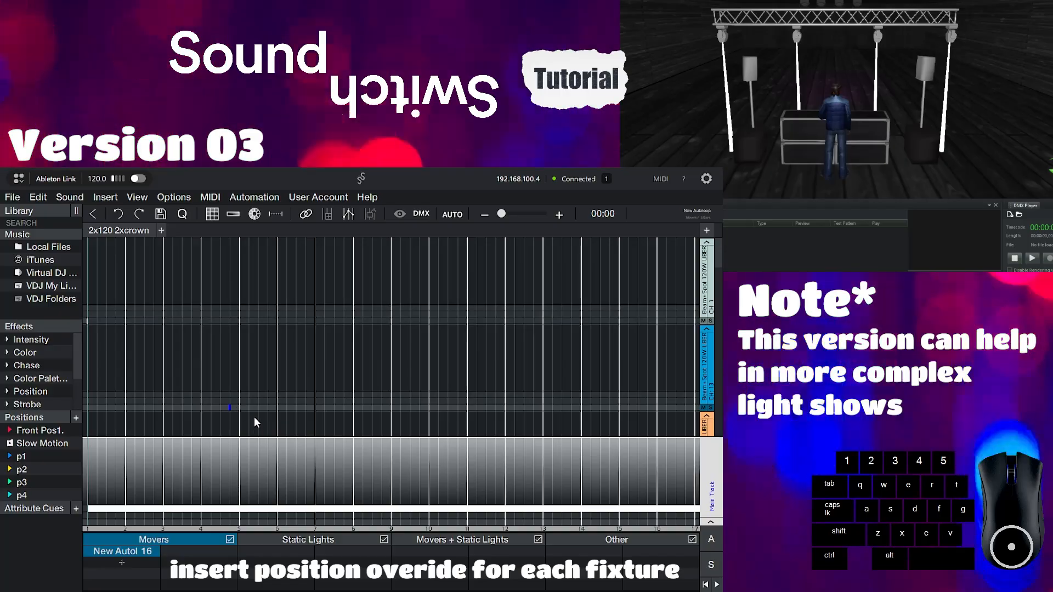
left_click(252, 409)
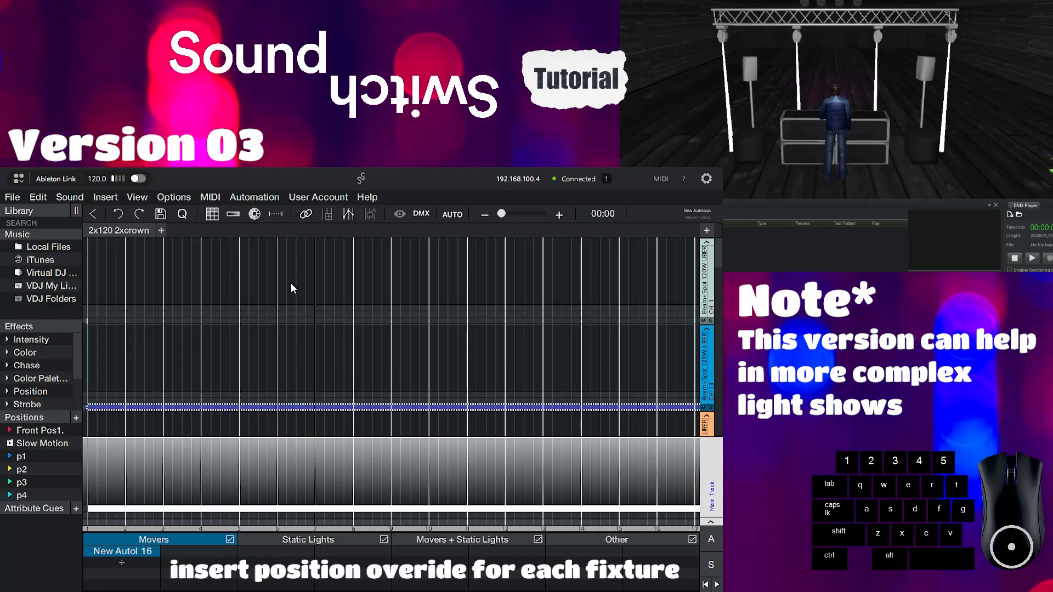
scroll(269, 386, "down", 2)
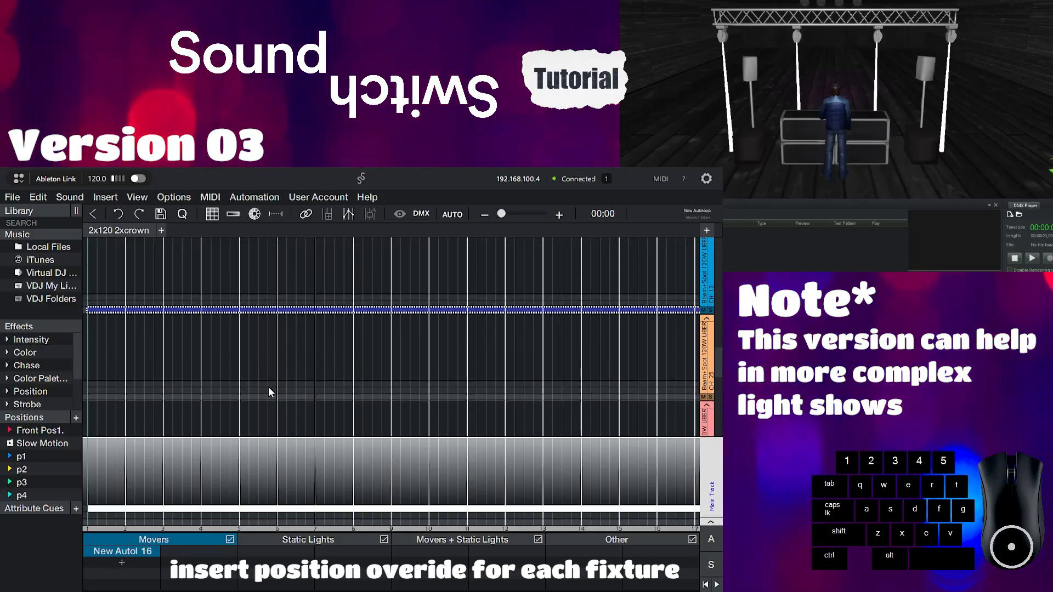
left_click(281, 404)
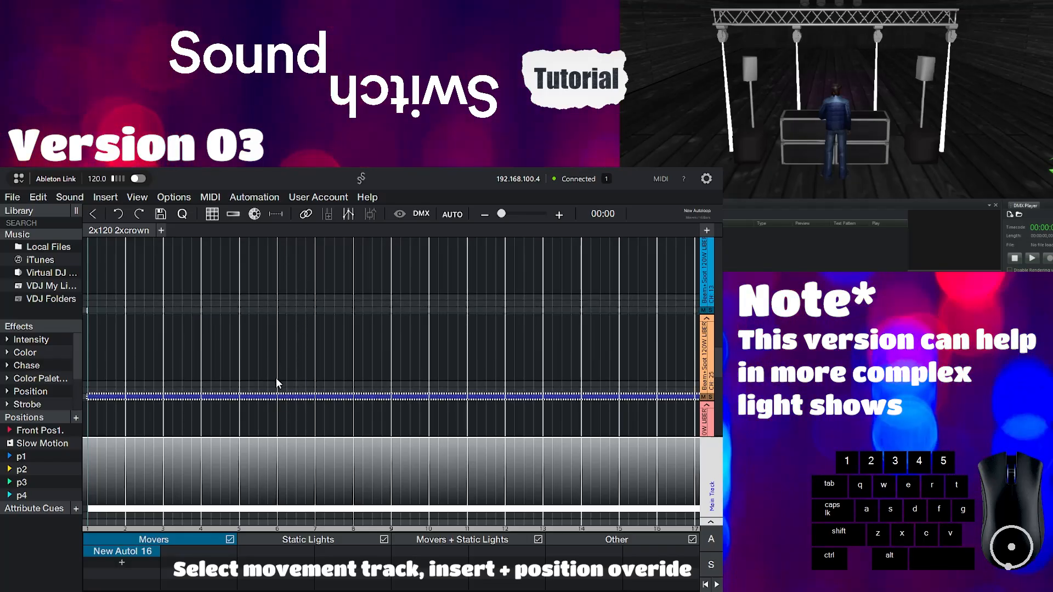
scroll(275, 380, "down", 1)
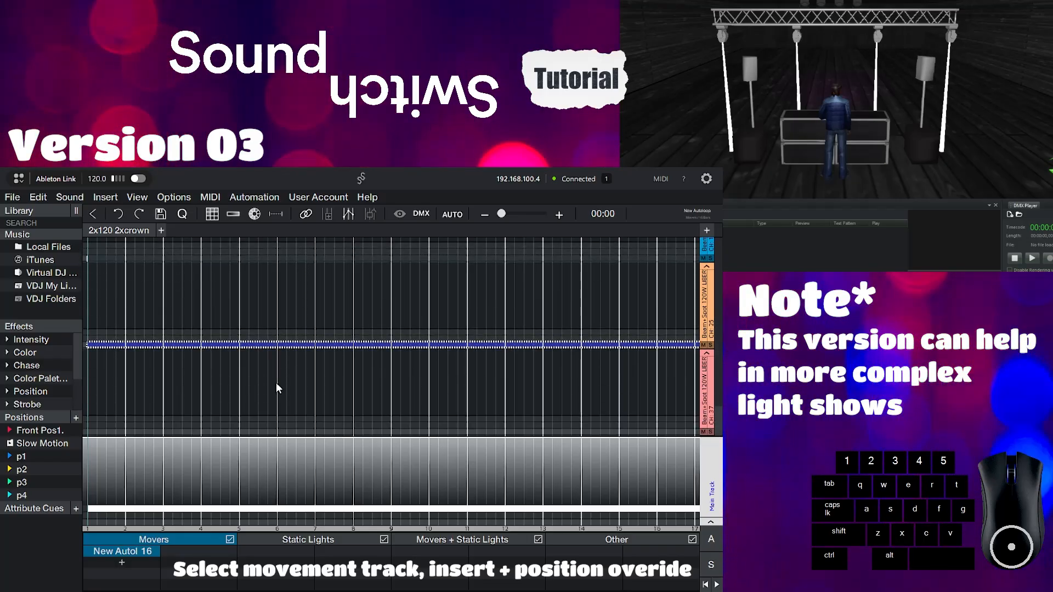
left_click(282, 433)
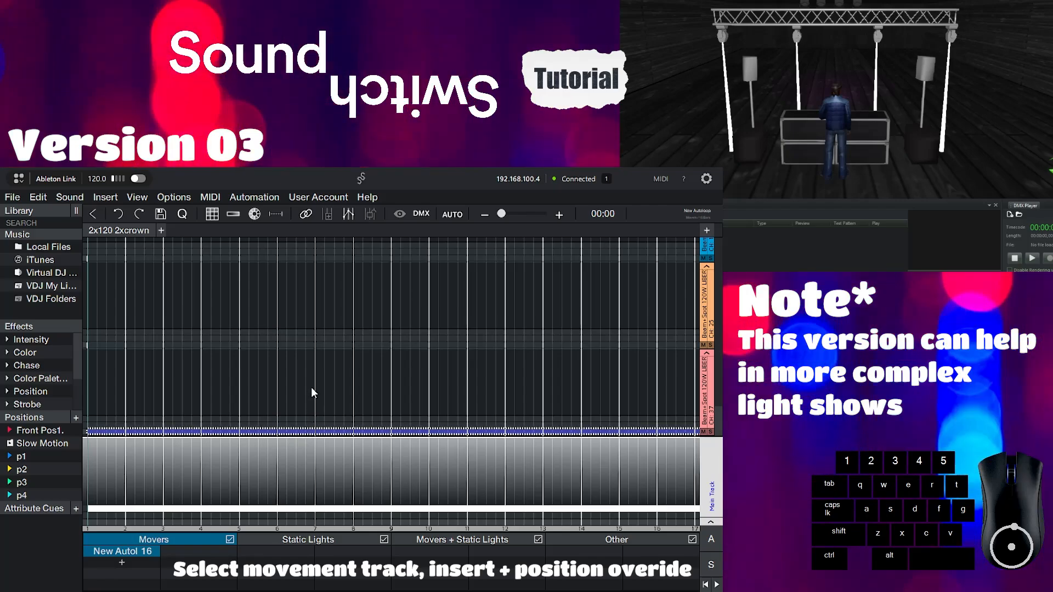
- On the first fixture's movement track, place p1 at bar 1, p2 at bar 5, p3 at bar 9, p4 at bar 13 and p1 at bar 17
scroll(101, 328, "up", 2)
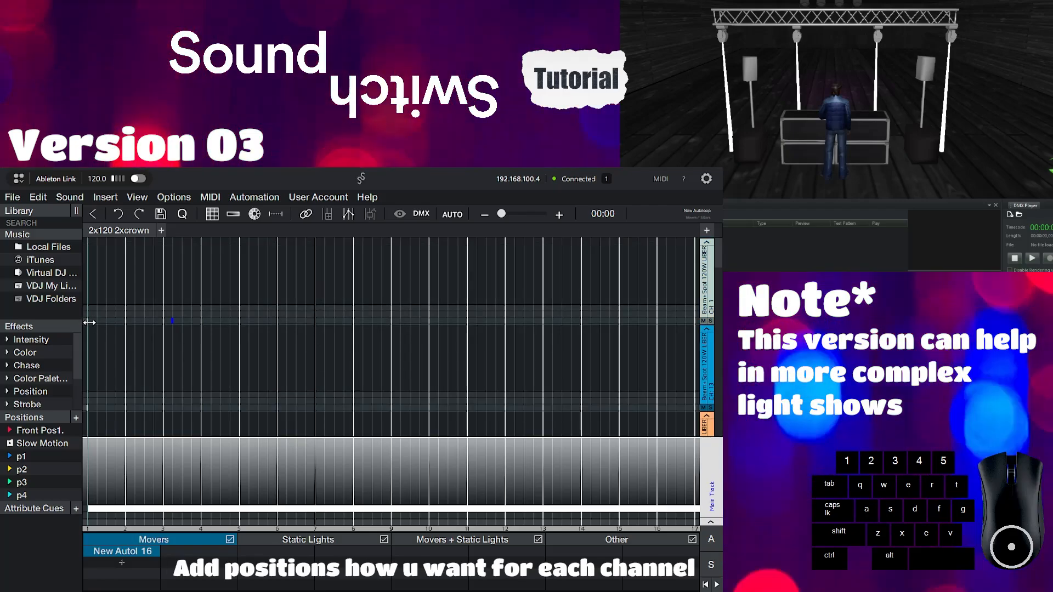
left_click_drag(18, 460, 99, 326)
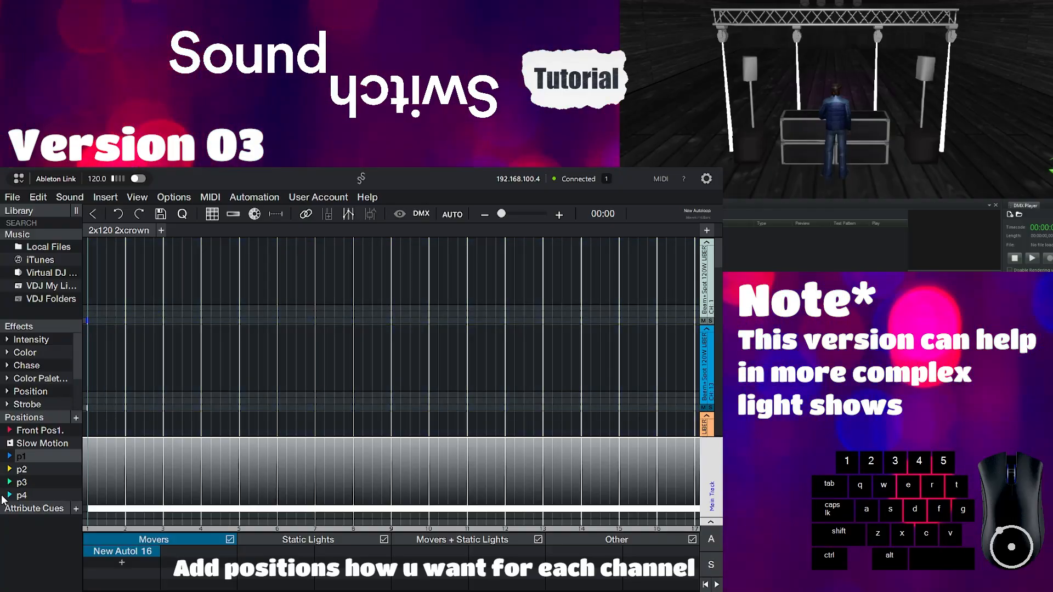
mouse_move(11, 459)
left_mouse_down()
mouse_move(105, 315)
mouse_move(85, 321)
left_mouse_up()
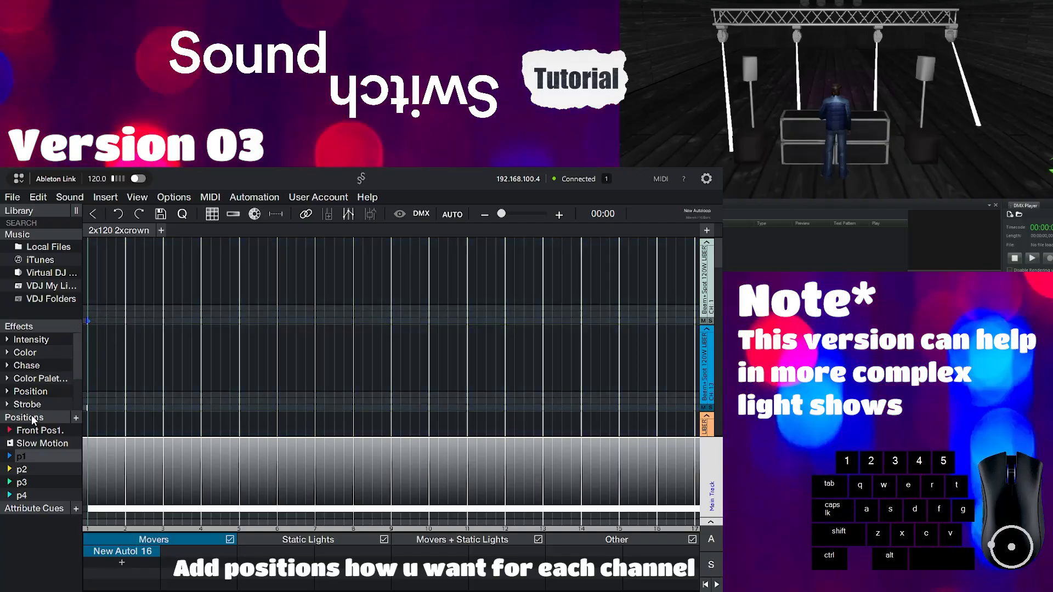
mouse_move(195, 328)
left_mouse_down()
mouse_move(230, 308)
mouse_move(244, 316)
left_mouse_up()
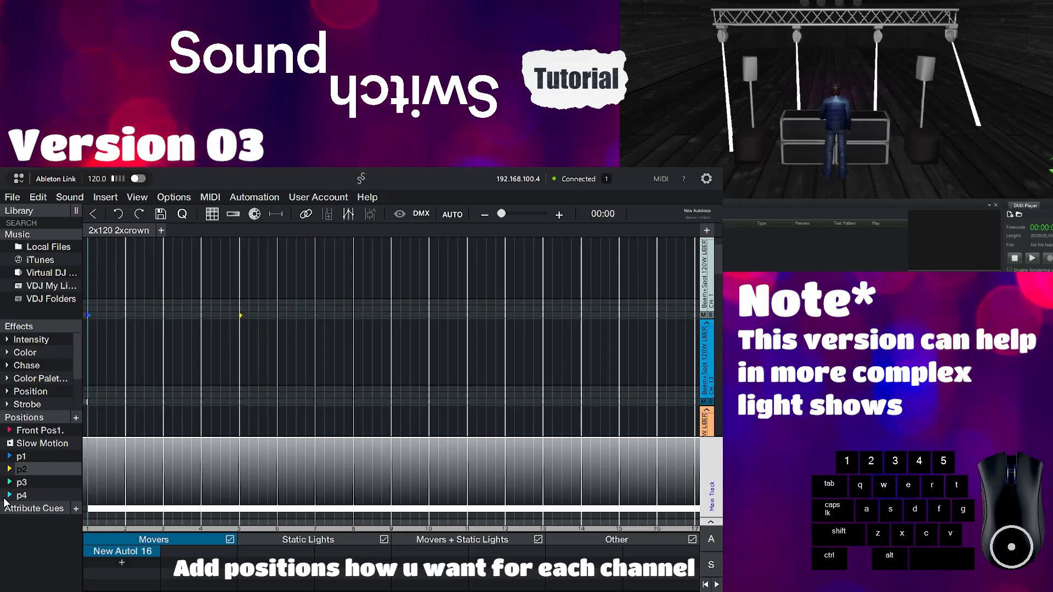
left_click_drag(21, 482, 379, 309)
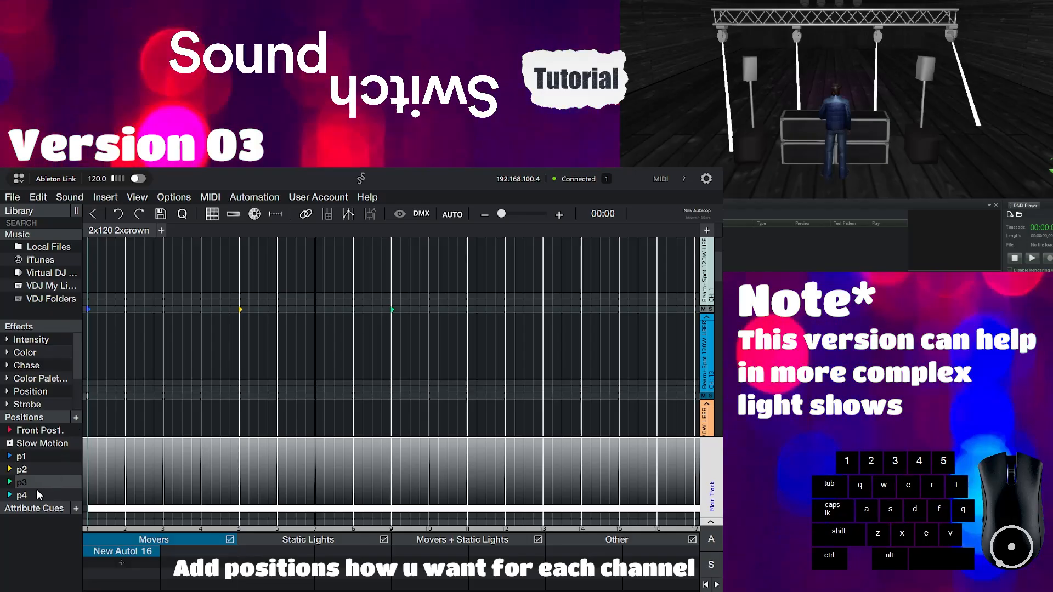
mouse_move(21, 495)
left_mouse_down()
mouse_move(504, 277)
mouse_move(516, 321)
left_mouse_up()
left_click(518, 322)
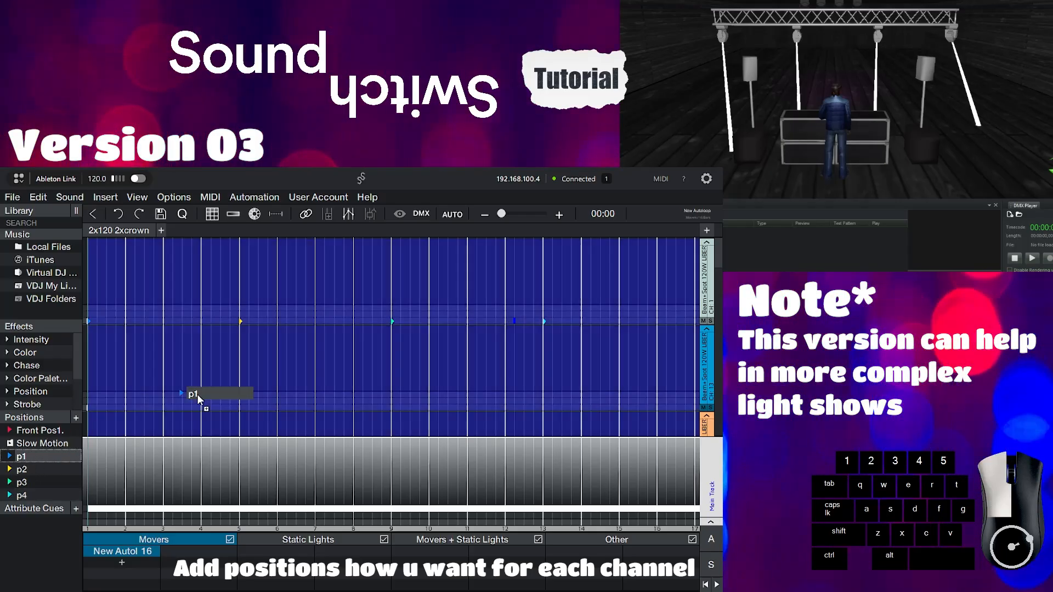
mouse_move(198, 394)
left_mouse_down()
mouse_move(597, 310)
mouse_move(695, 321)
left_mouse_up()
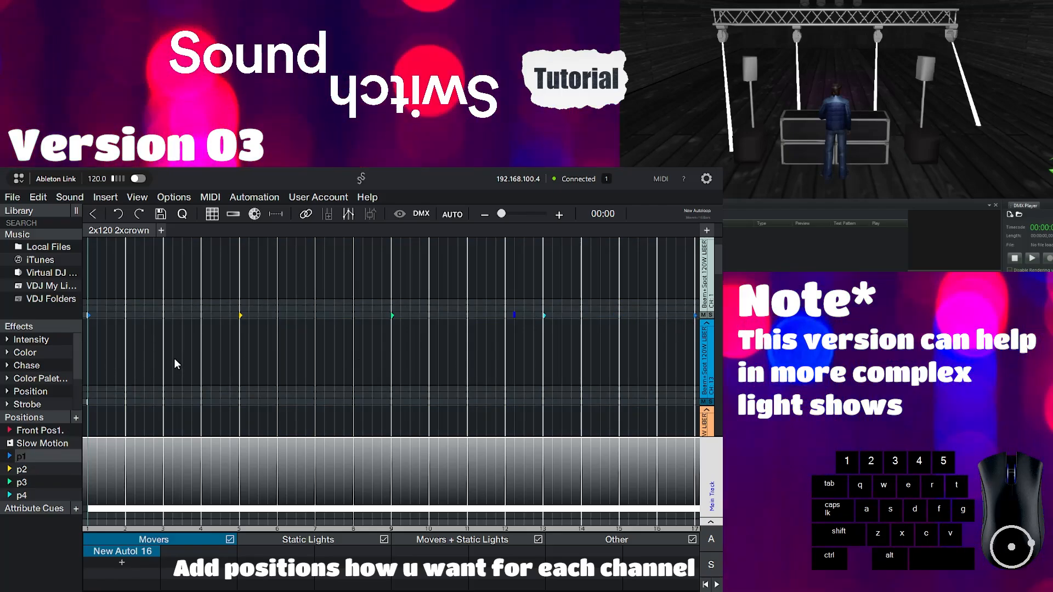
- On the second fixture's movement track, place p2 at bar 1, p3 at bar 5, p4 at bar 9, p1 at bar 13 and p2 at bar 17
scroll(175, 364, "down", 3)
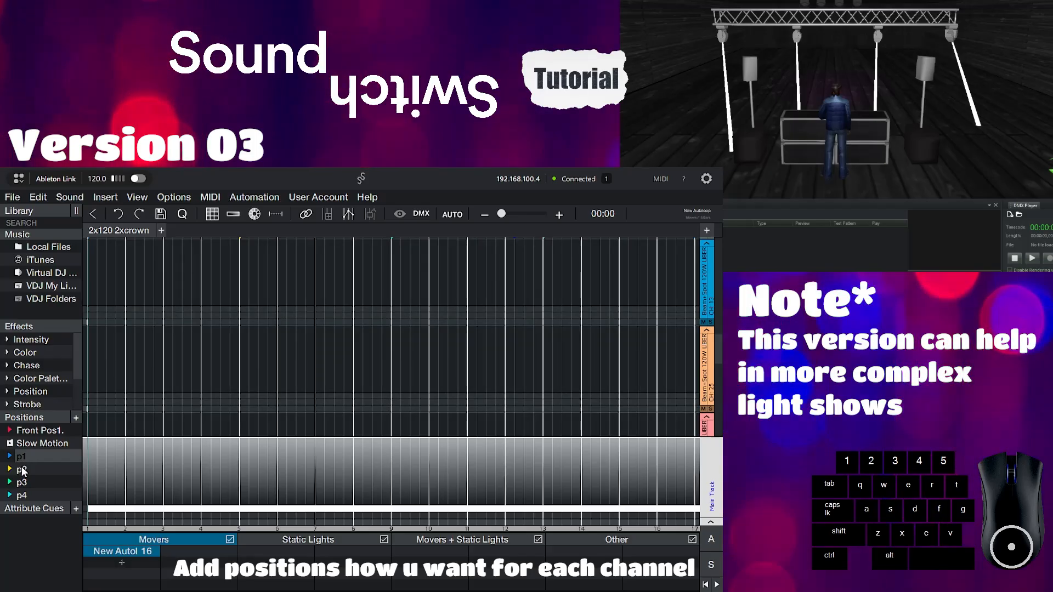
left_click_drag(23, 470, 108, 316)
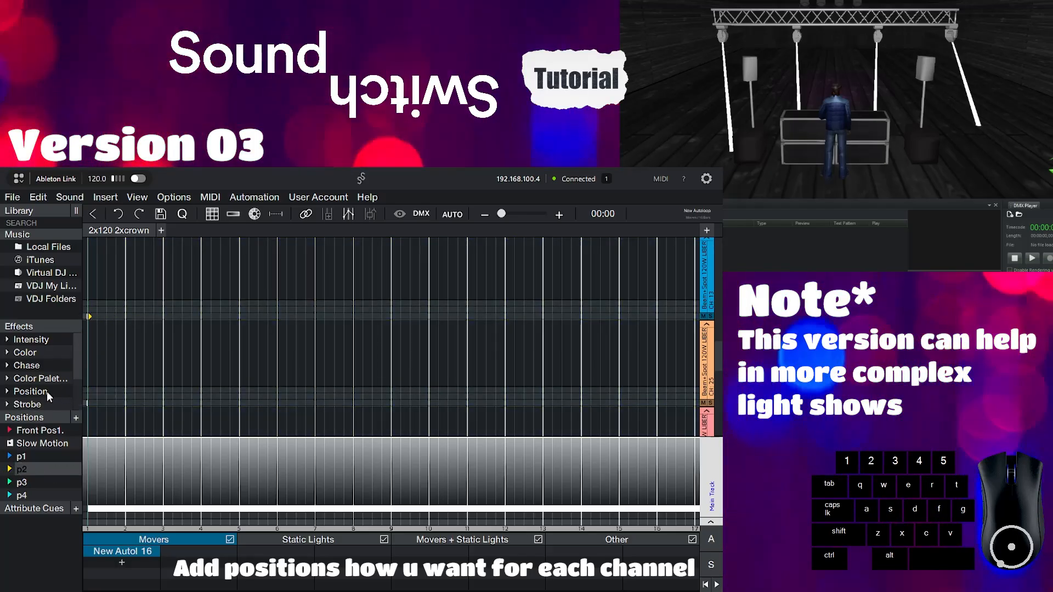
mouse_move(22, 482)
left_mouse_down()
mouse_move(171, 333)
mouse_move(249, 306)
mouse_move(239, 309)
left_mouse_up()
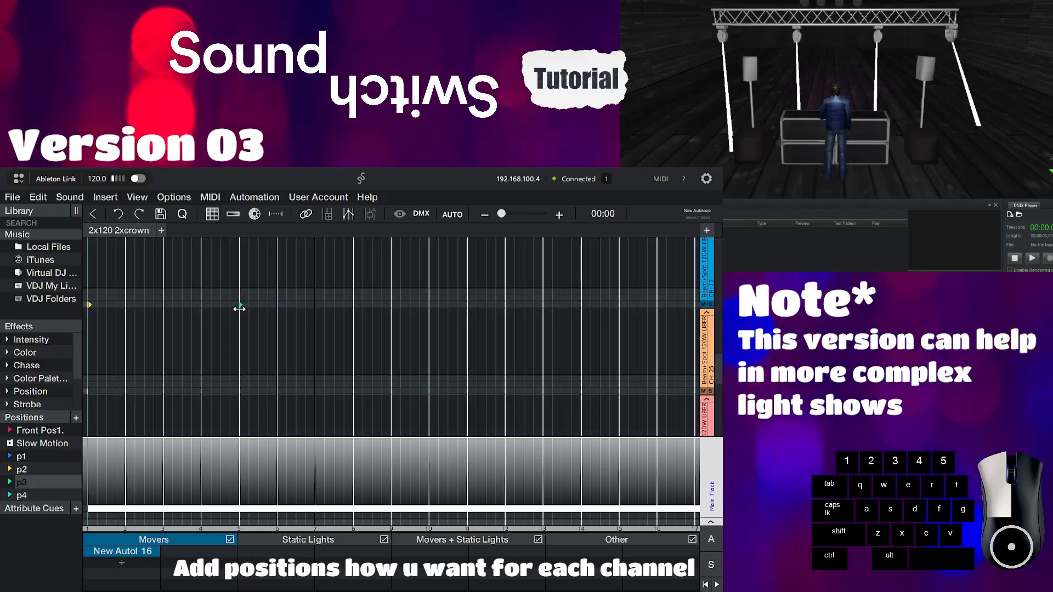
mouse_move(21, 495)
left_mouse_down()
mouse_move(357, 310)
mouse_move(388, 303)
mouse_move(383, 319)
left_mouse_up()
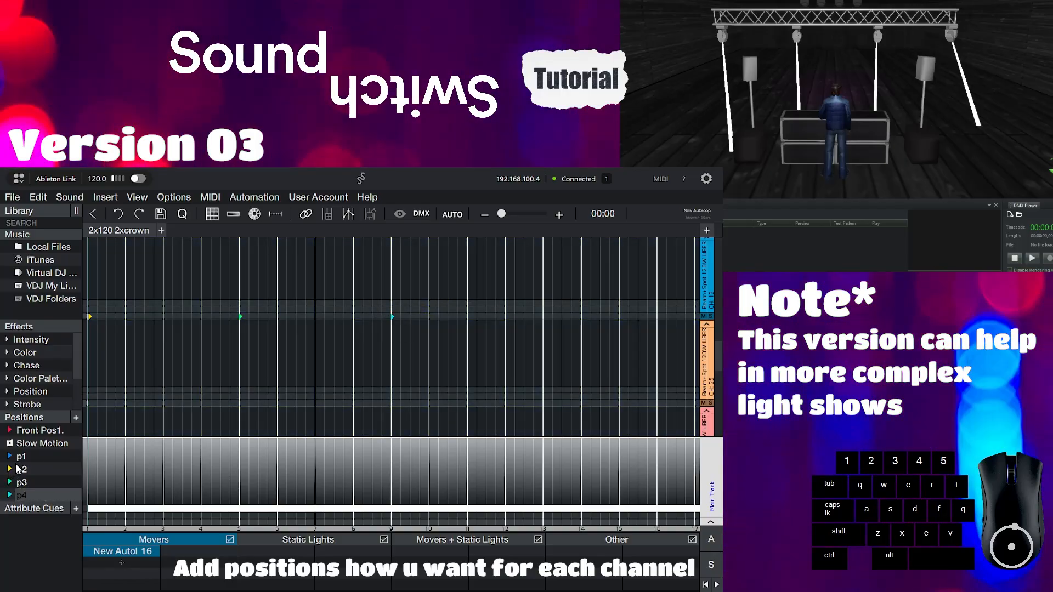
mouse_move(25, 459)
left_mouse_down()
mouse_move(336, 376)
mouse_move(524, 302)
mouse_move(545, 306)
left_mouse_up()
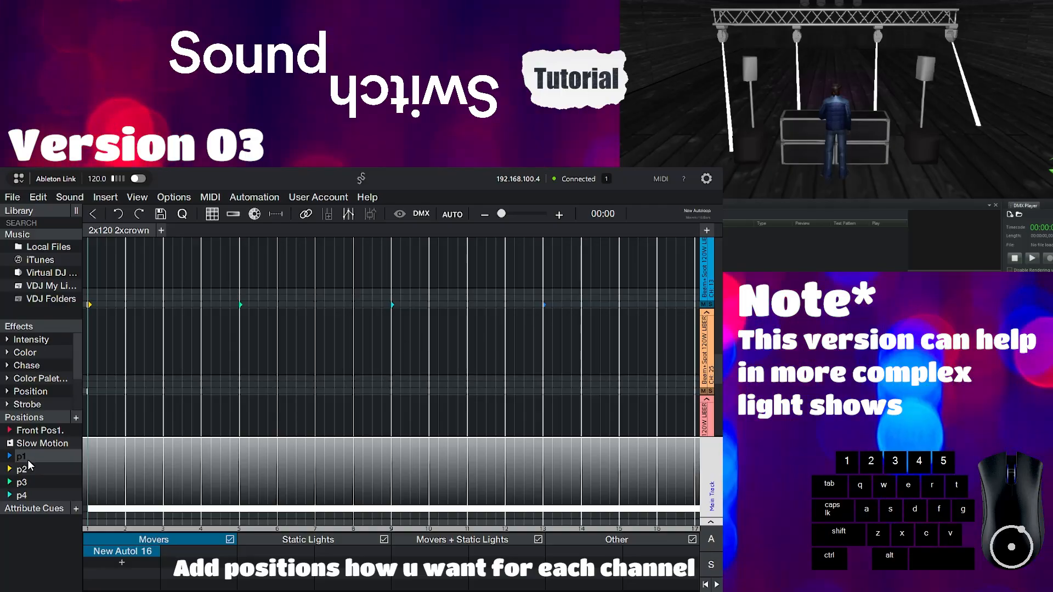
mouse_move(23, 474)
left_mouse_down()
mouse_move(646, 310)
mouse_move(623, 298)
mouse_move(696, 299)
left_mouse_up()
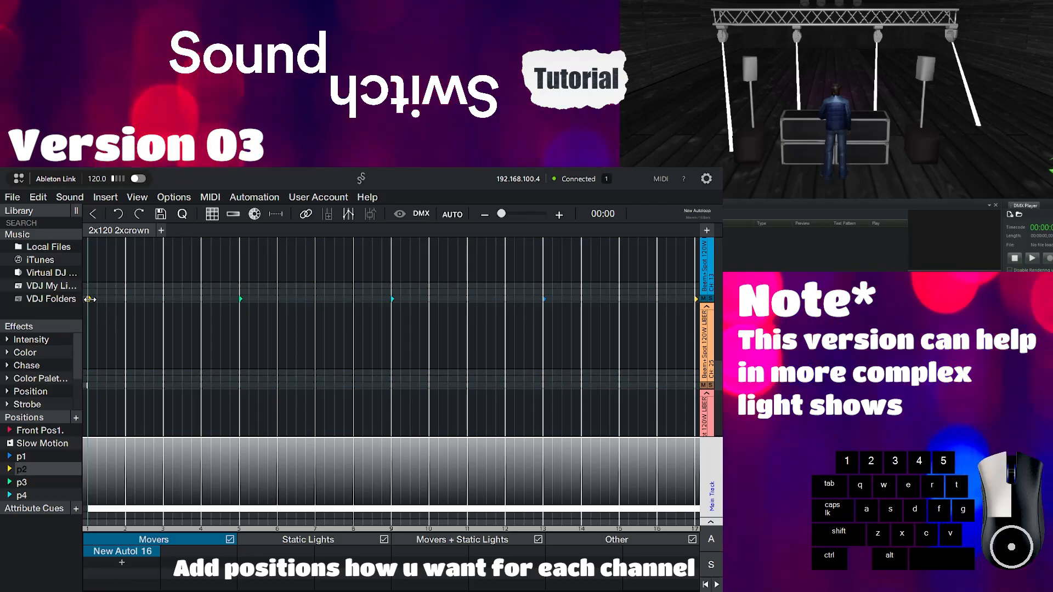
- On the third fixture's movement track, place p3 at bar 1, p4 at bar 5, p1 at bar 9, p2 at bar 13 and p3 at bar 17
scroll(116, 282, "up", 2)
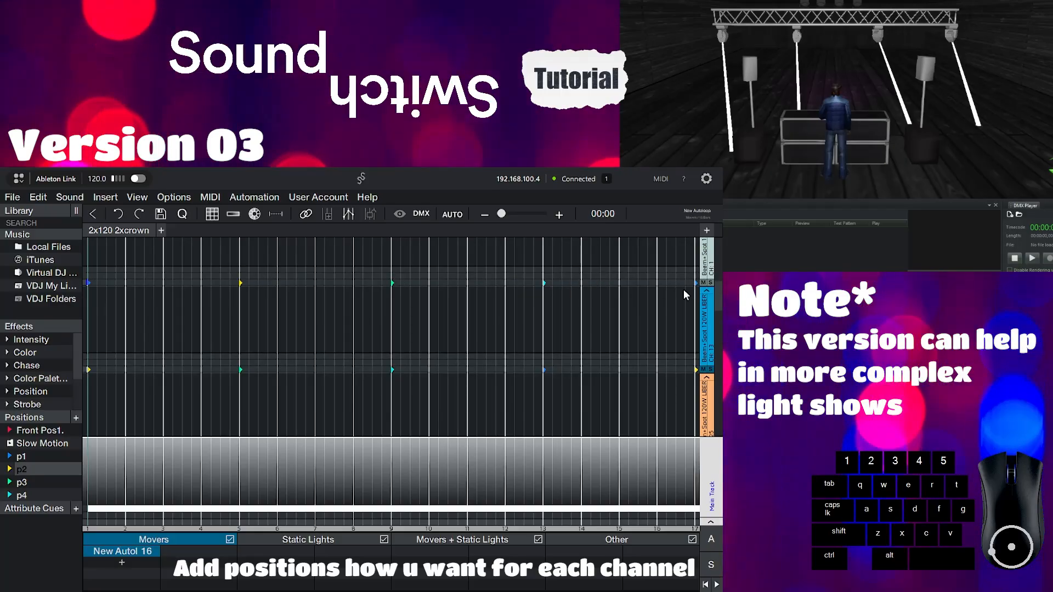
scroll(220, 337, "down", 2)
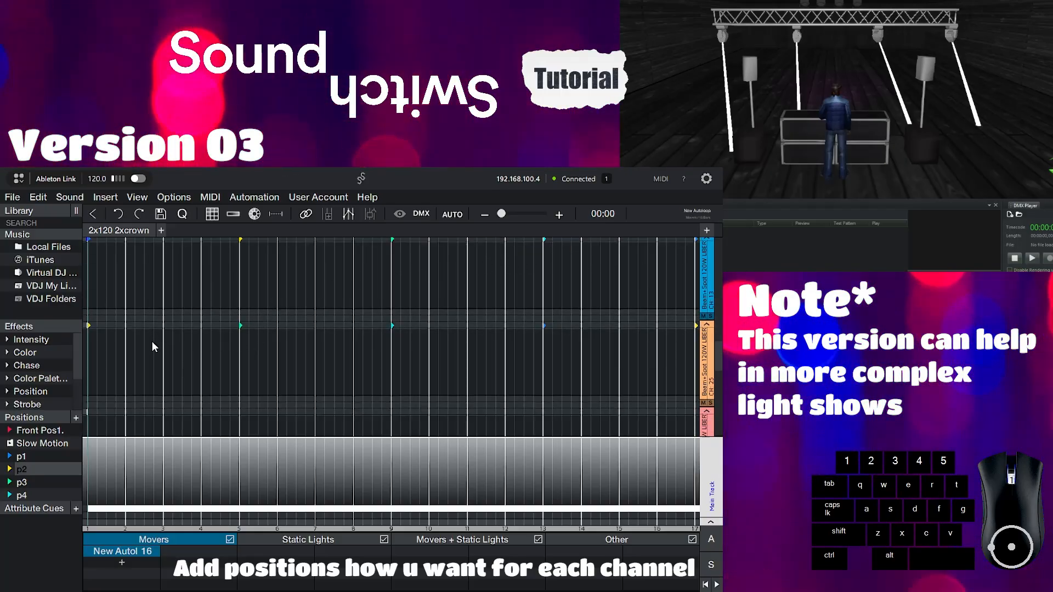
scroll(147, 344, "down", 2)
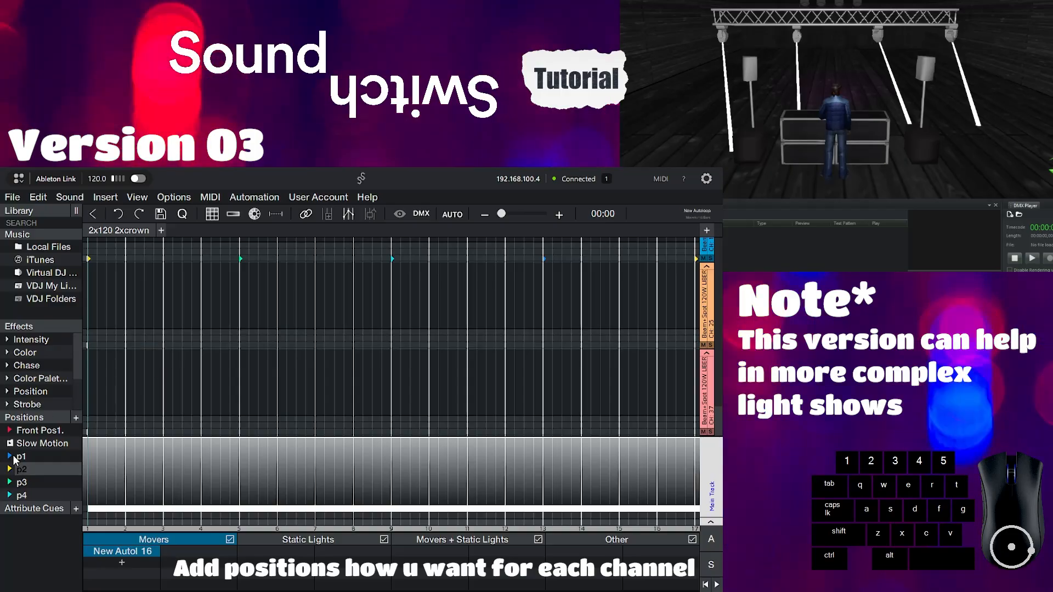
left_click_drag(20, 486, 104, 346)
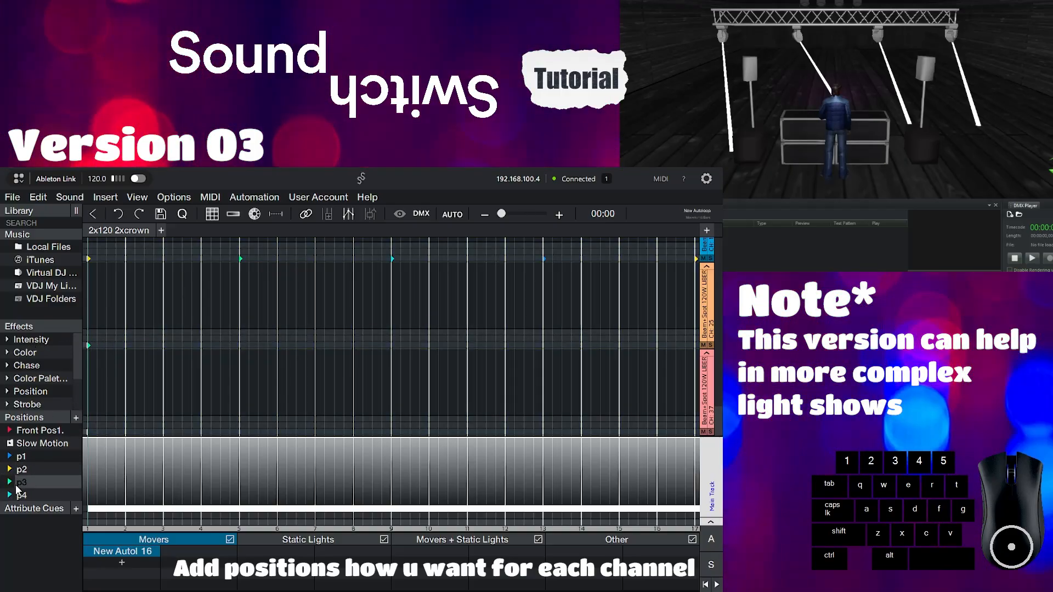
left_click_drag(16, 488, 241, 349)
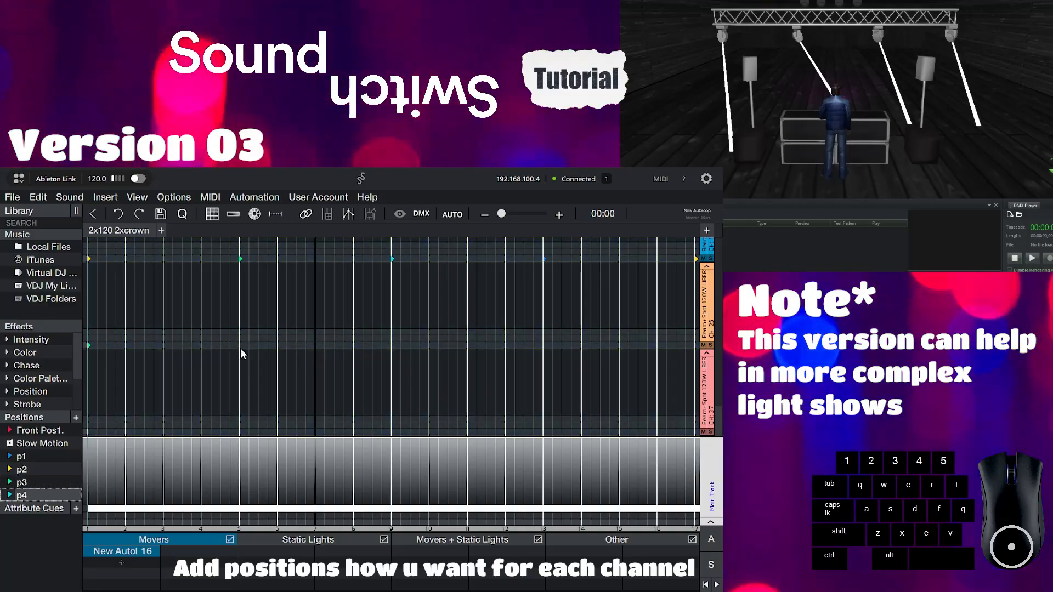
left_click_drag(22, 496, 260, 350)
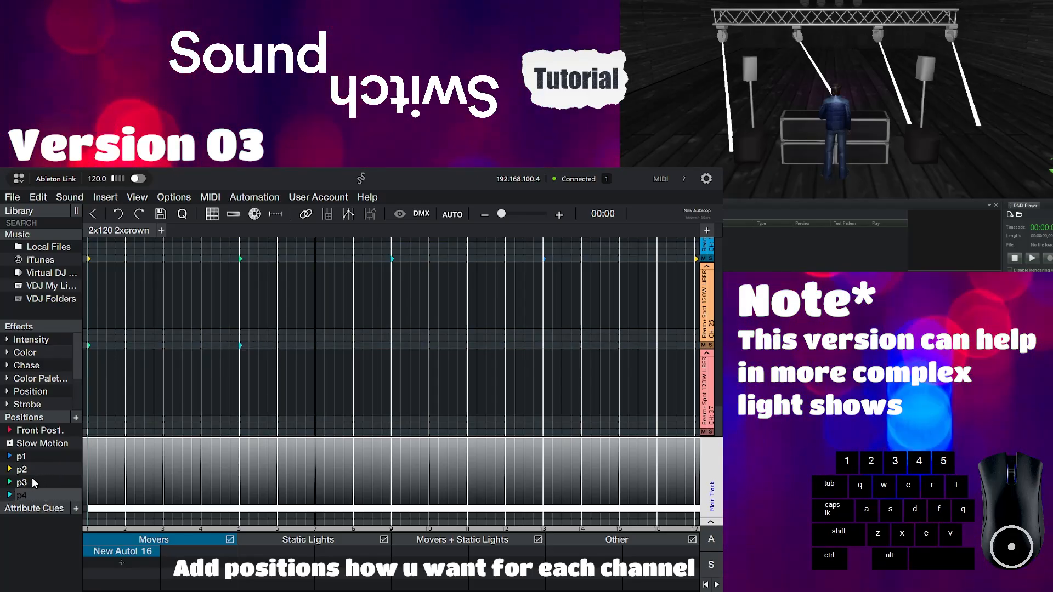
left_click_drag(24, 460, 352, 374)
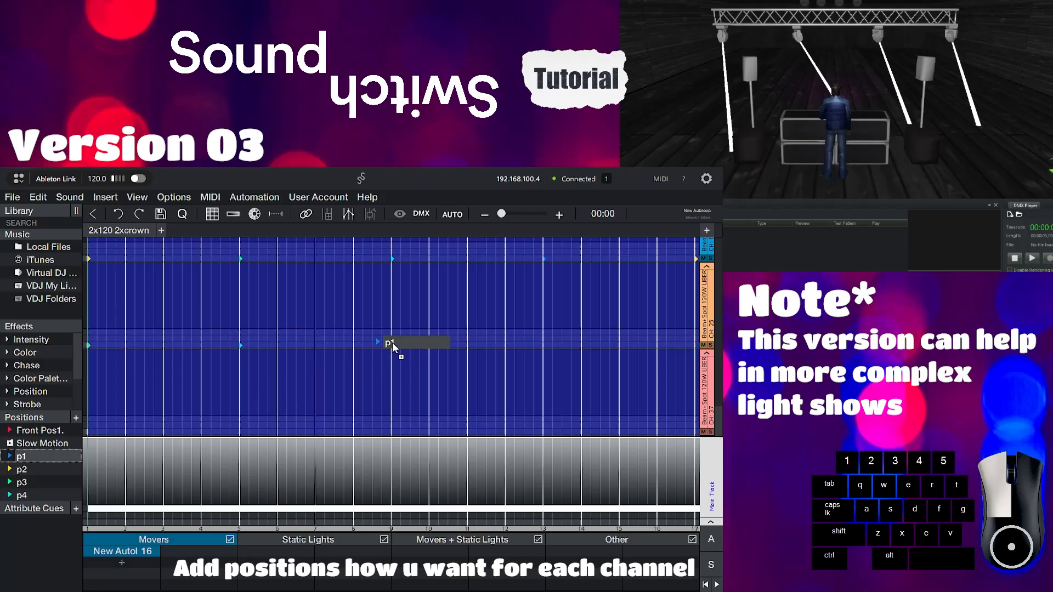
left_click_drag(394, 347, 392, 348)
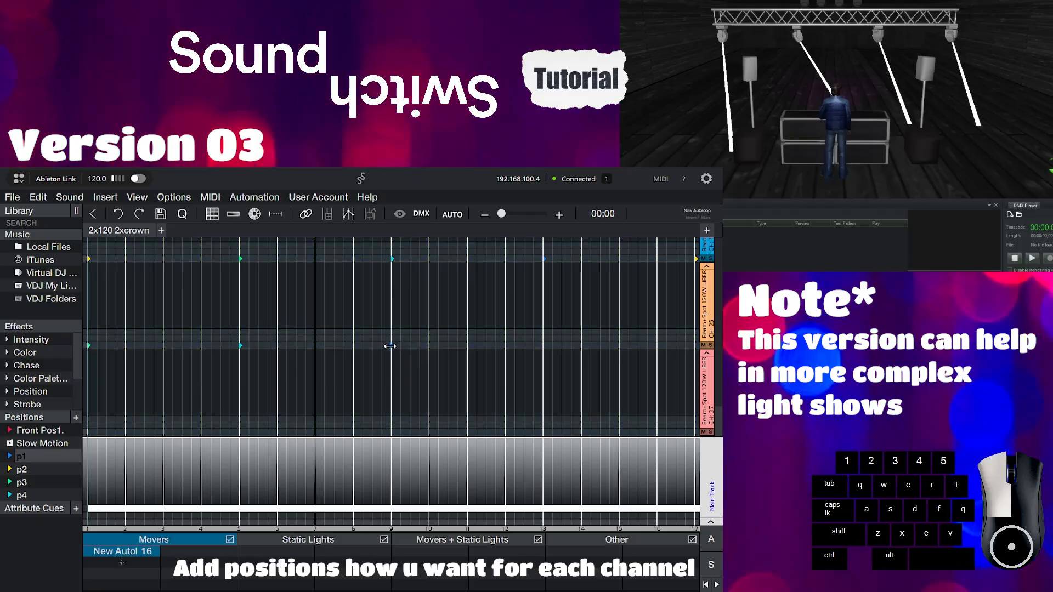
left_click_drag(21, 469, 543, 347)
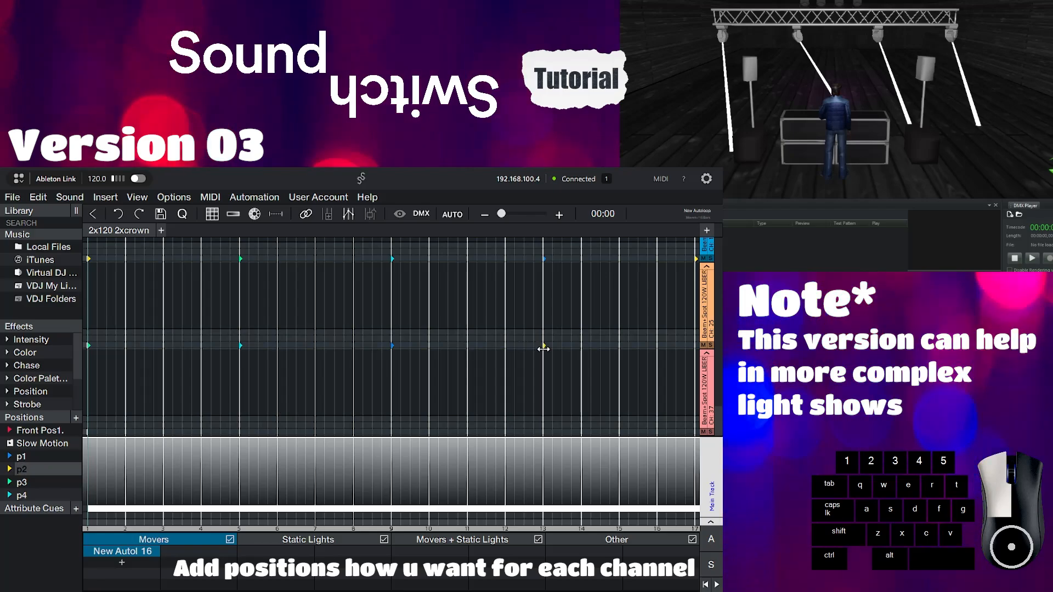
left_click_drag(213, 428, 594, 346)
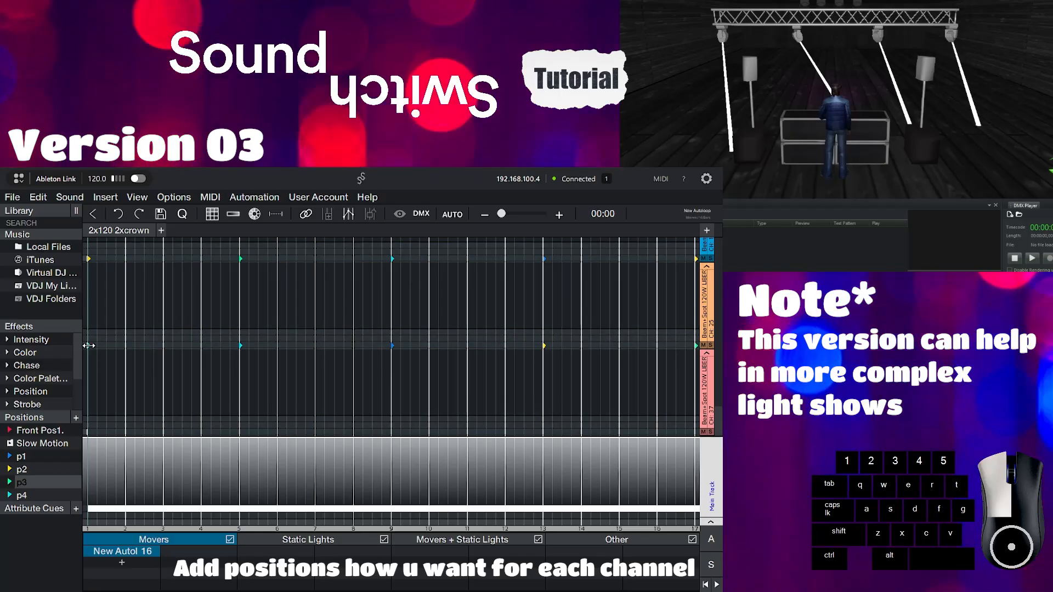
left_click_drag(88, 345, 10, 352)
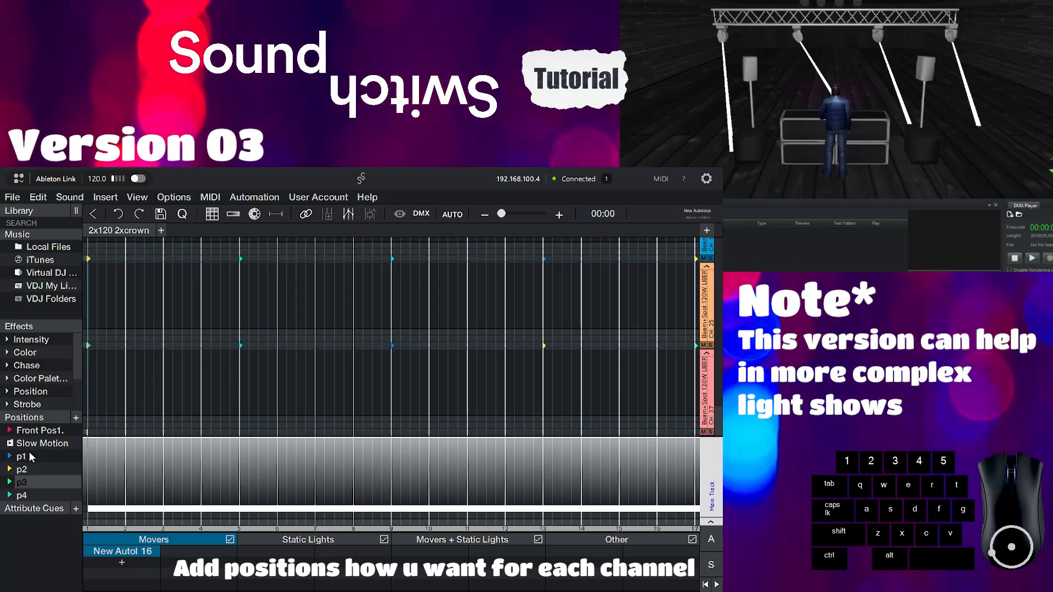
- On the fourth fixture's movement track, place p4 at bar 1, p1 at bar 5, p2 at bar 9, p3 at bar 13 and p4 at bar 17
left_click_drag(22, 496, 49, 480)
left_click_drag(109, 434, 109, 434)
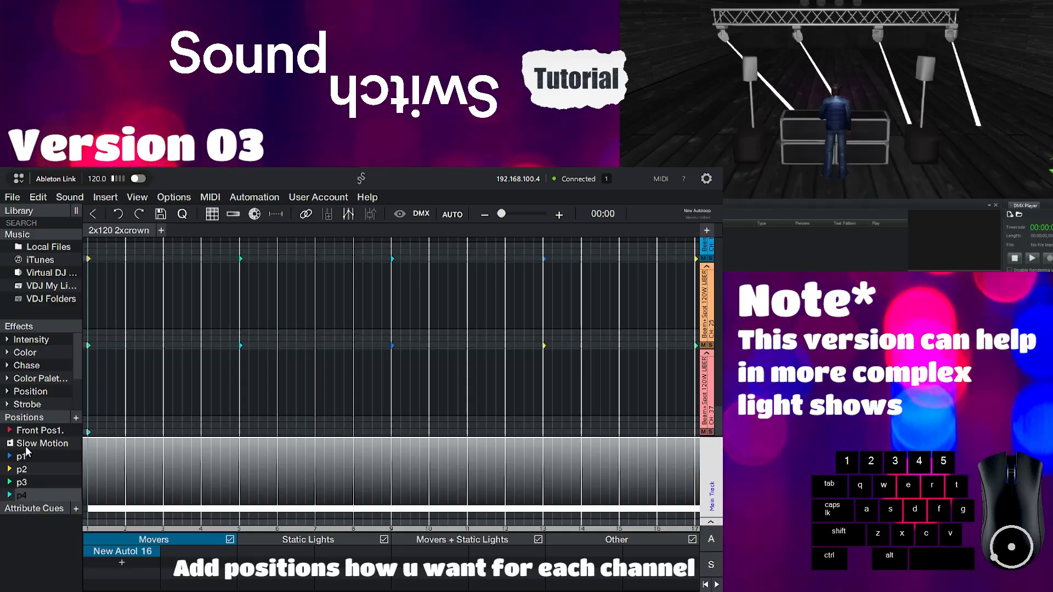
mouse_move(19, 460)
left_mouse_down()
mouse_move(81, 433)
mouse_move(252, 436)
left_mouse_up()
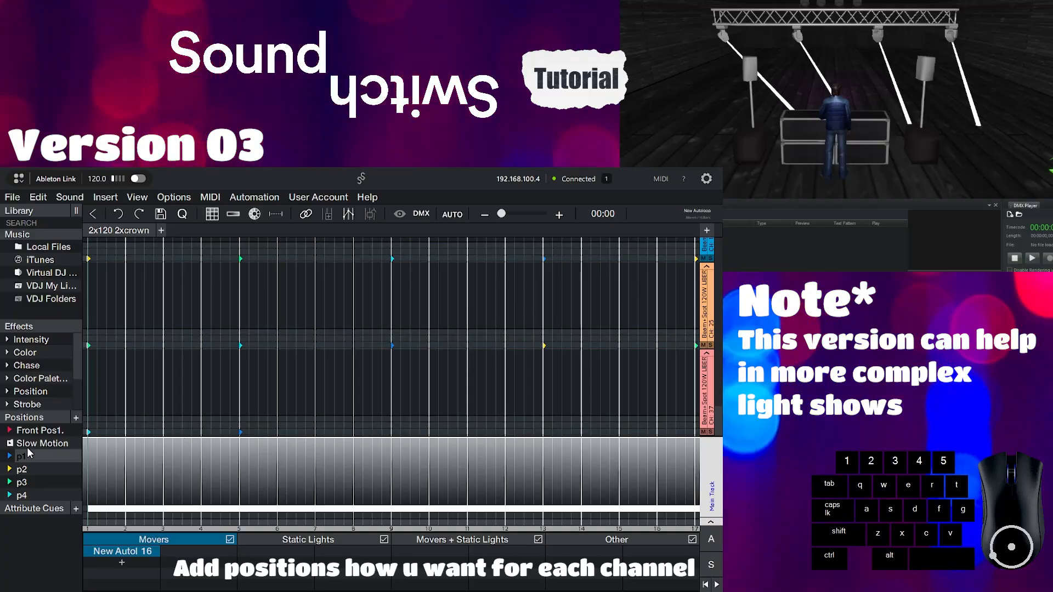
left_click_drag(22, 469, 252, 430)
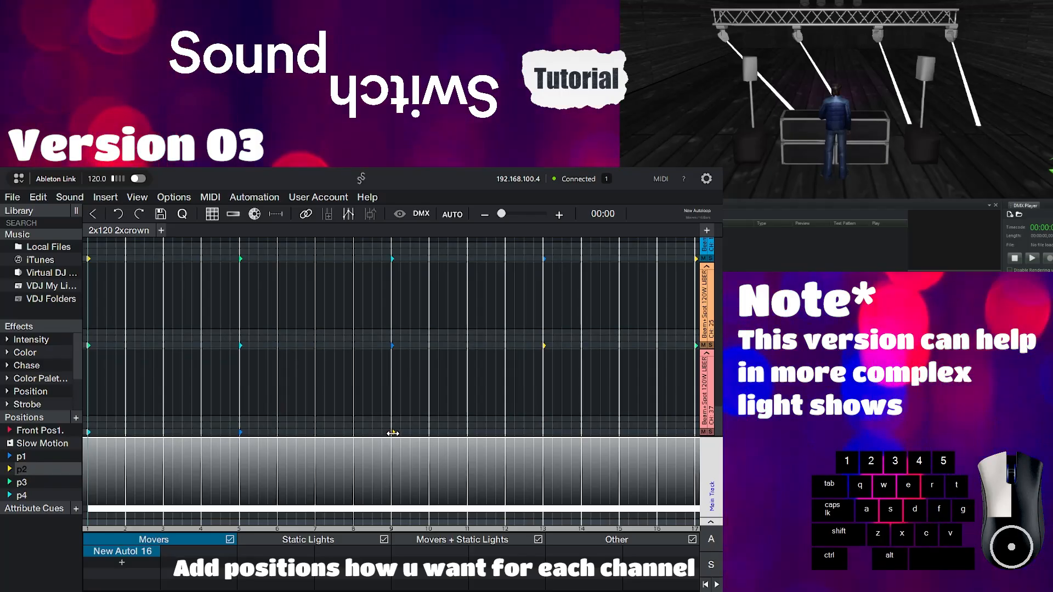
left_click_drag(21, 482, 494, 428)
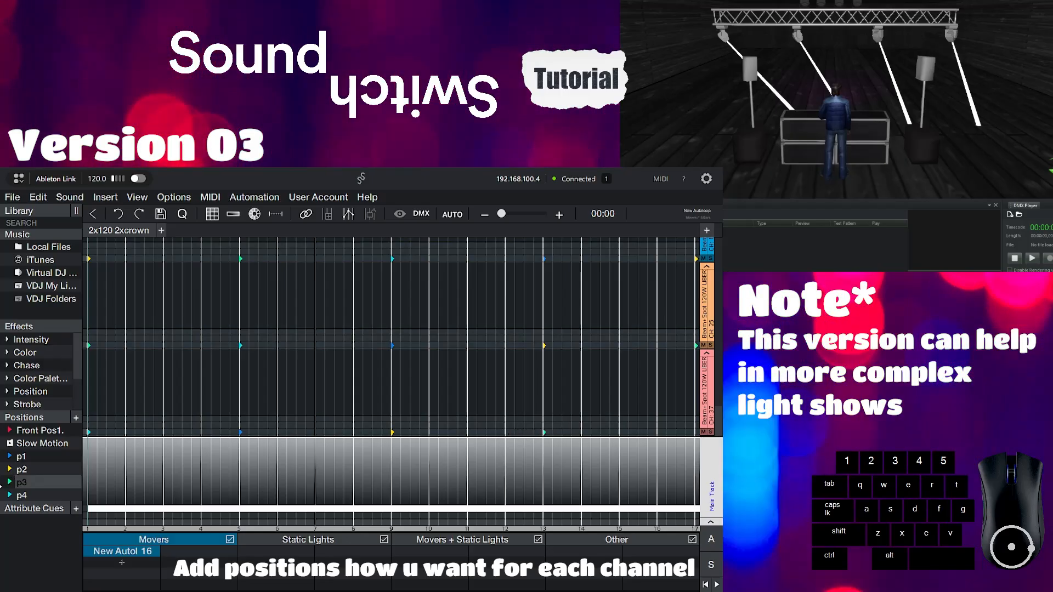
left_click_drag(22, 495, 619, 434)
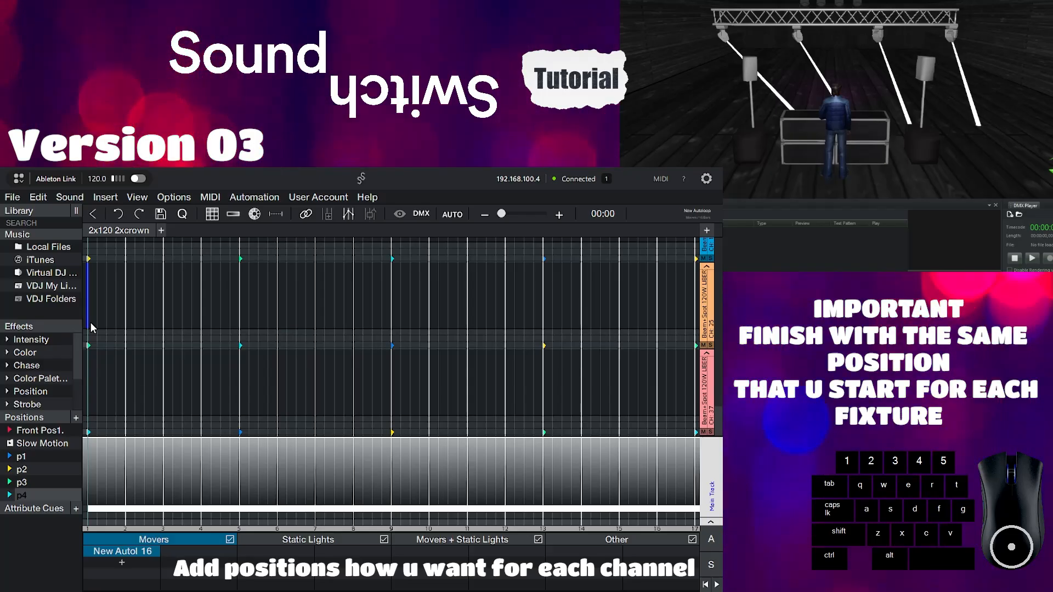
- Play the 16-bar autoloop from its beginning to preview the four fixtures' movements in the visualizer
key("space")
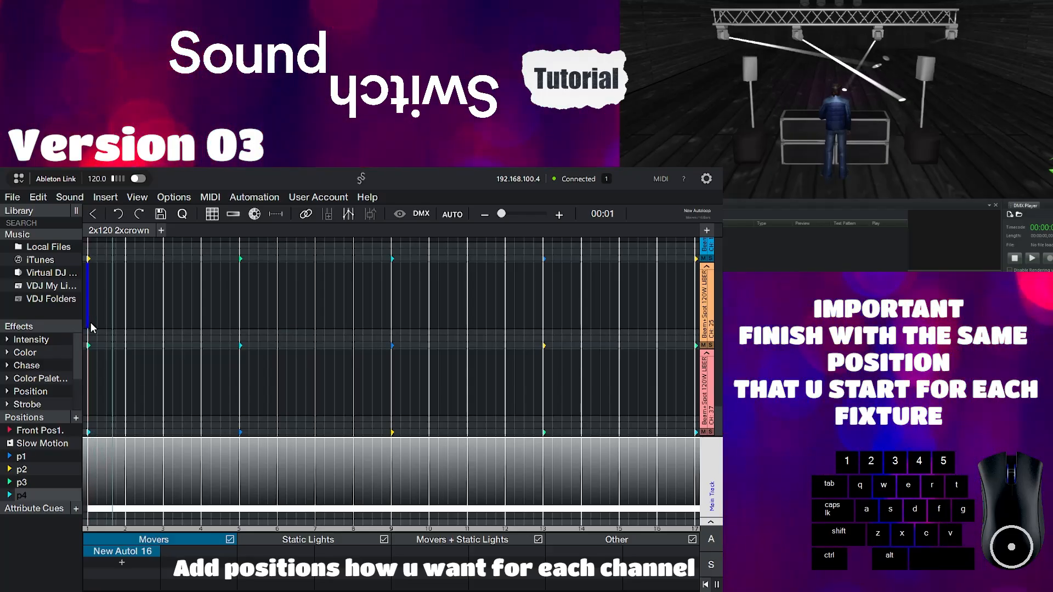